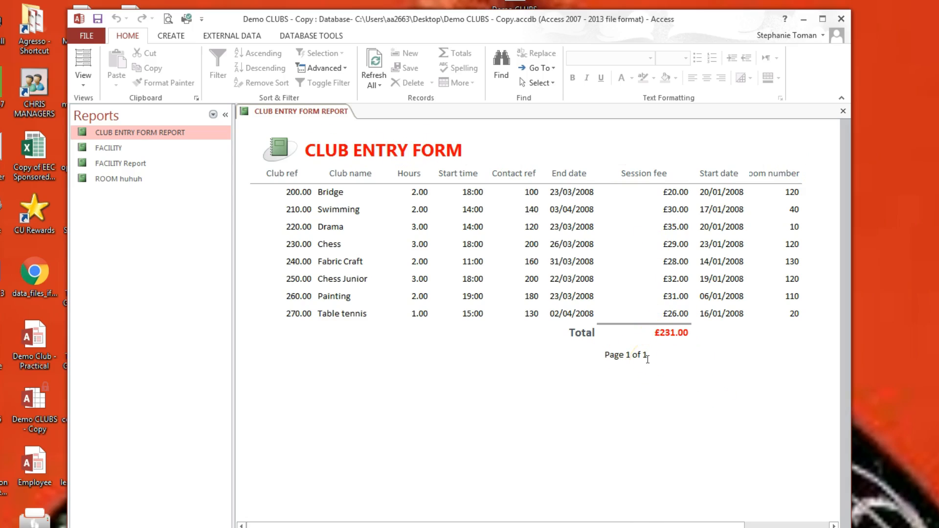
# Step: Widen the CLUB ENTRY FORM title box in Design view, then return to Report View
pyautogui.rightClick(134, 132)
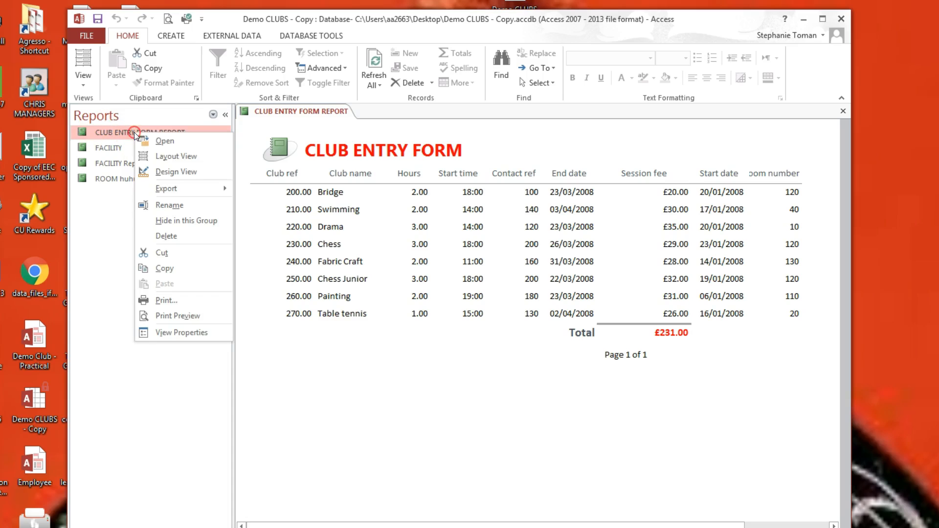
pyautogui.click(177, 172)
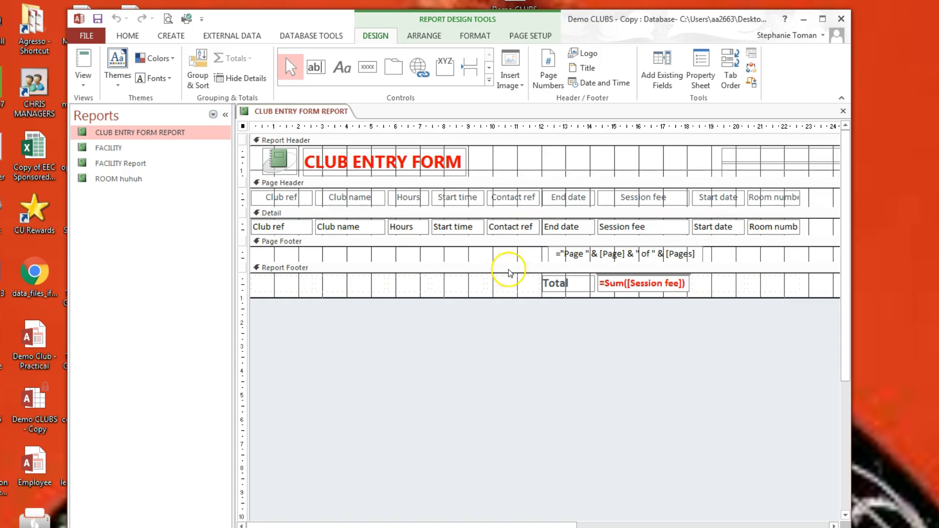
pyautogui.click(670, 287)
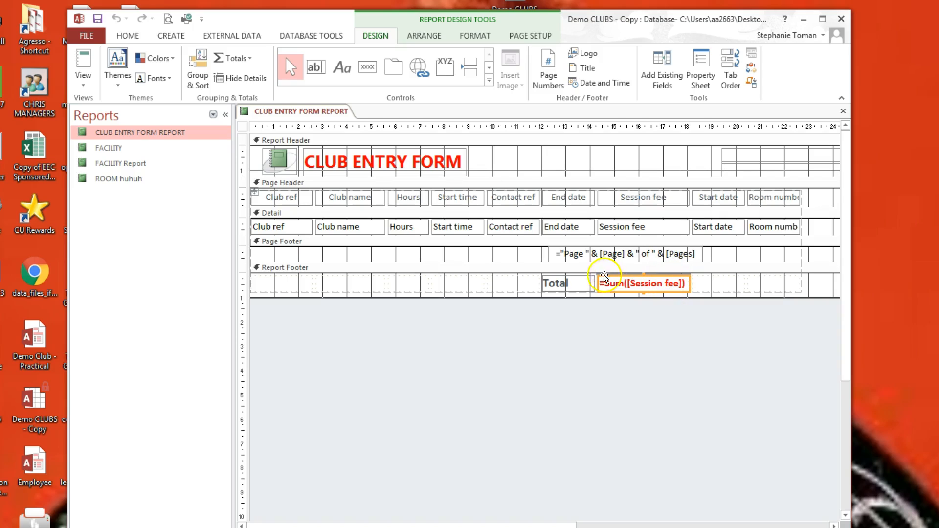
pyautogui.click(463, 168)
pyautogui.click(444, 164)
pyautogui.click(455, 160)
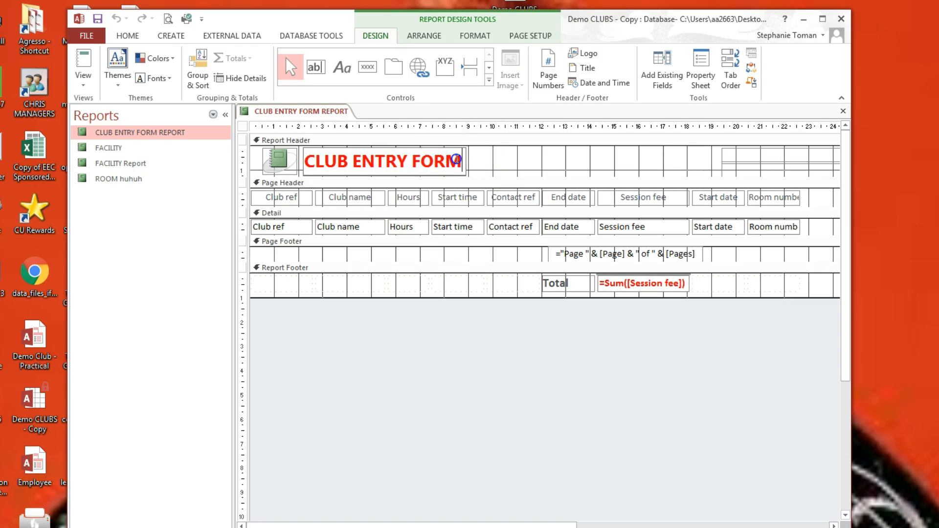
pyautogui.moveTo(466, 161); pyautogui.dragTo(549, 158)
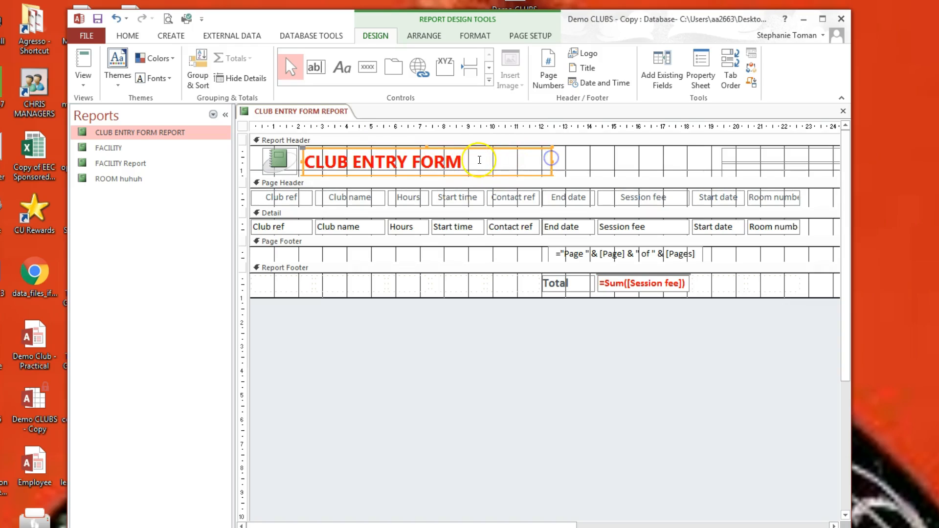
pyautogui.click(474, 160)
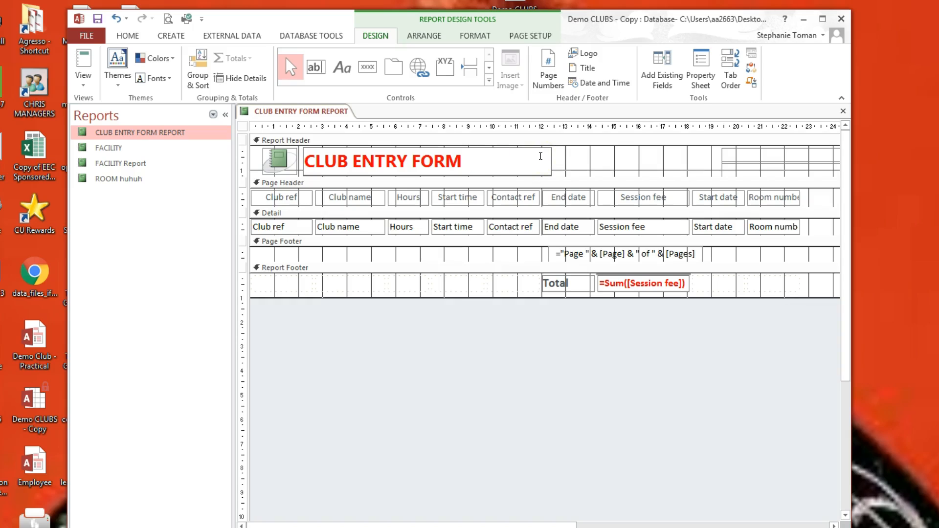
pyautogui.click(297, 193)
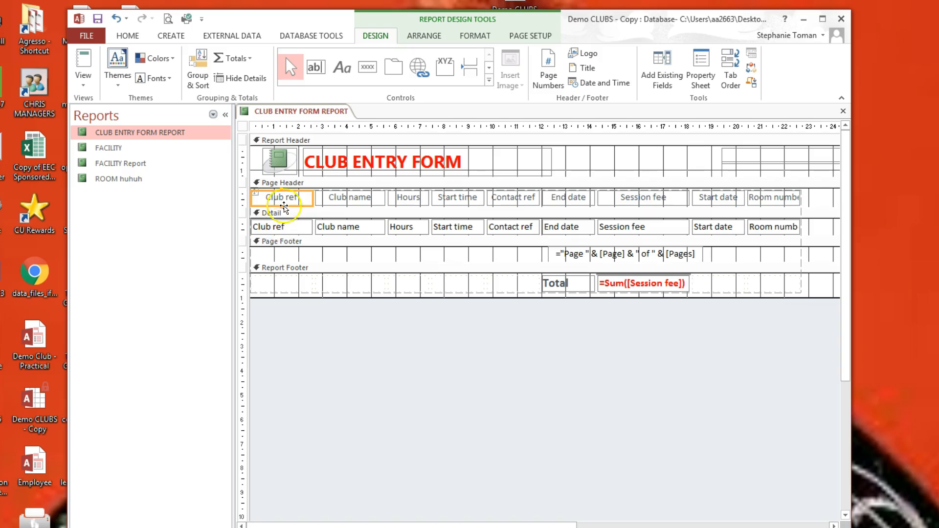
pyautogui.click(83, 60)
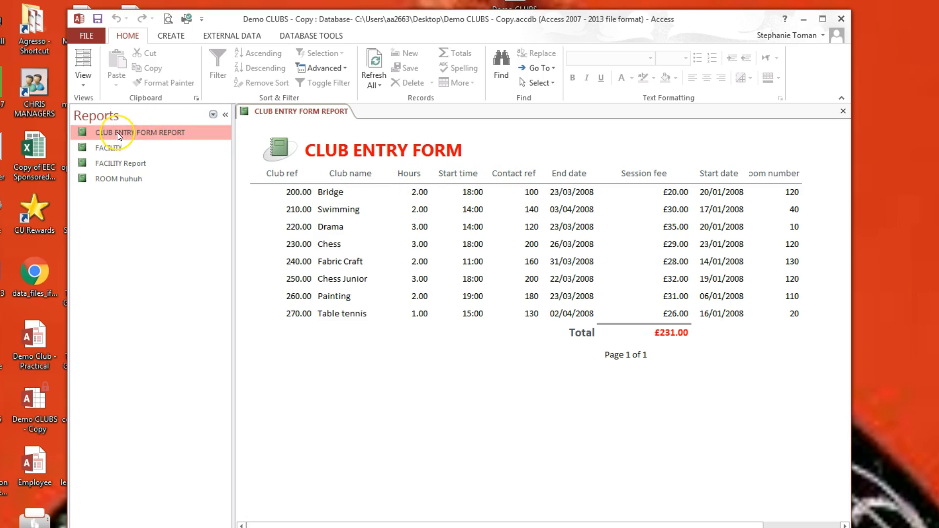
# Step: Close the CLUB ENTRY FORM report, saving its design changes
pyautogui.rightClick(259, 111)
pyautogui.click(289, 135)
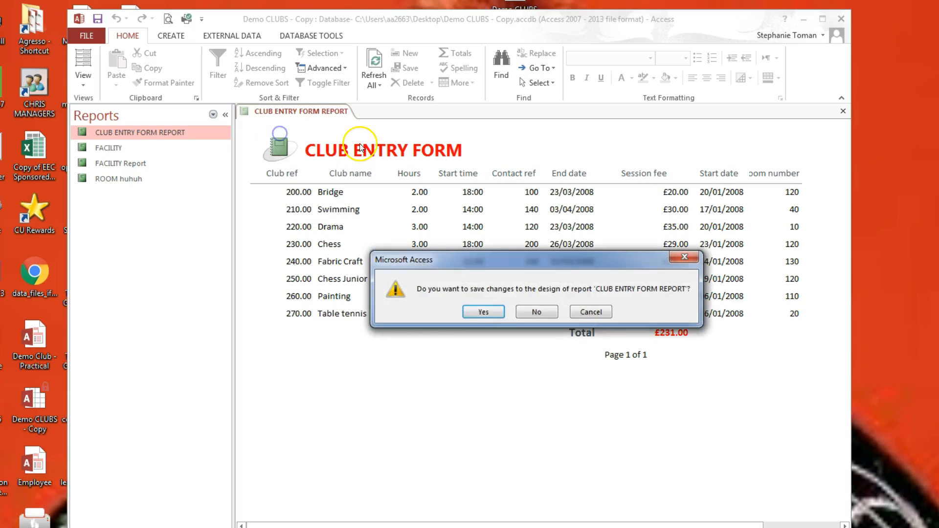
pyautogui.click(478, 314)
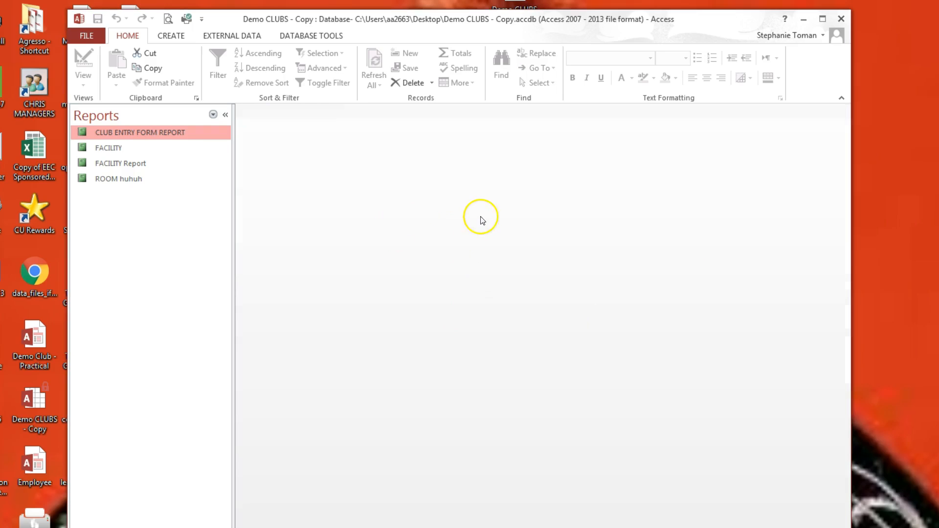
# Step: Set the Navigation Pane to list All Access Objects
pyautogui.click(171, 36)
pyautogui.click(214, 115)
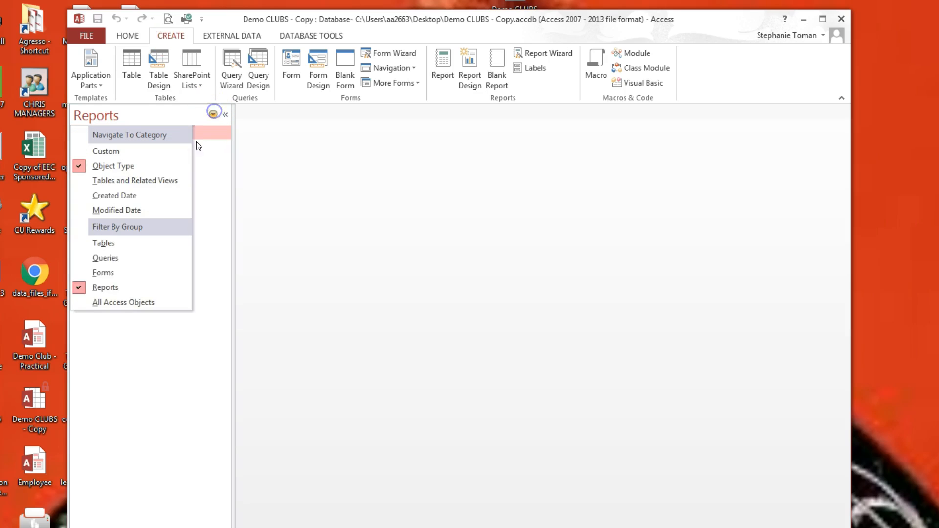
pyautogui.click(116, 300)
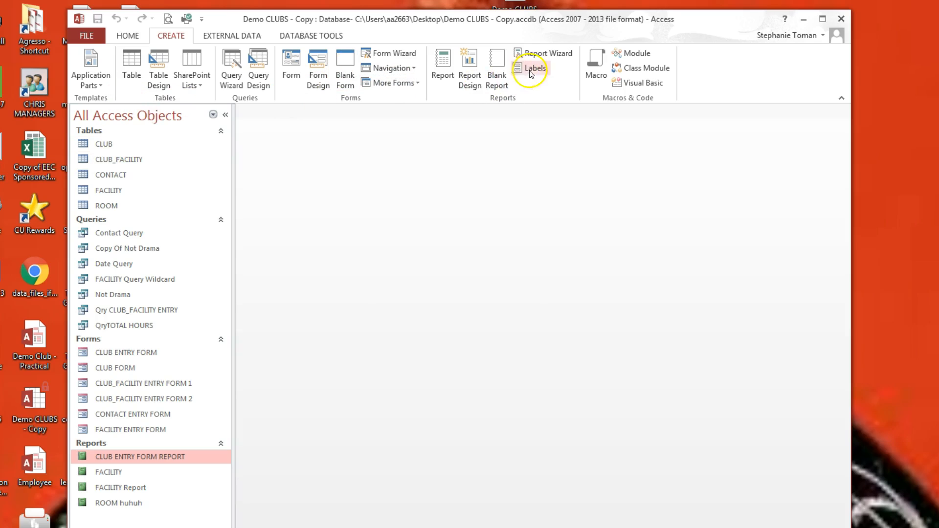
# Step: Create a quick test report, then close it without keeping the changes
pyautogui.click(446, 62)
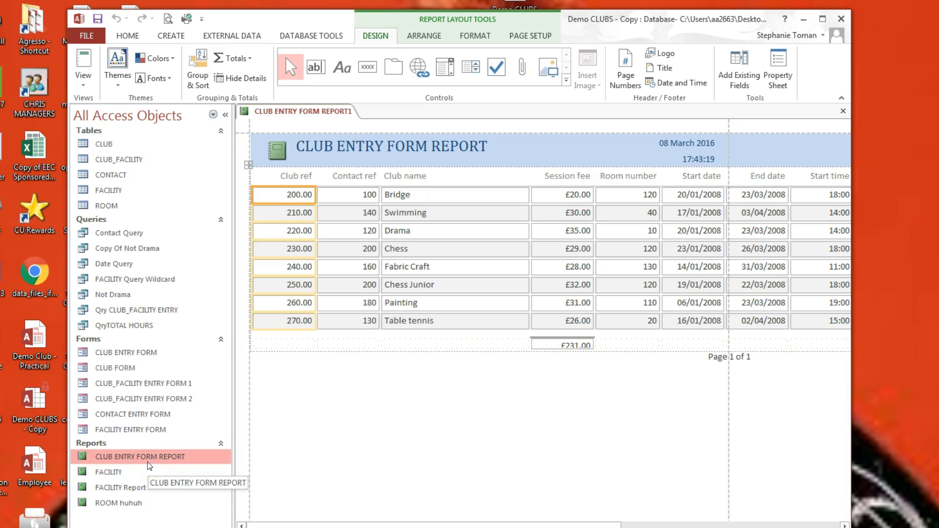
pyautogui.rightClick(303, 111)
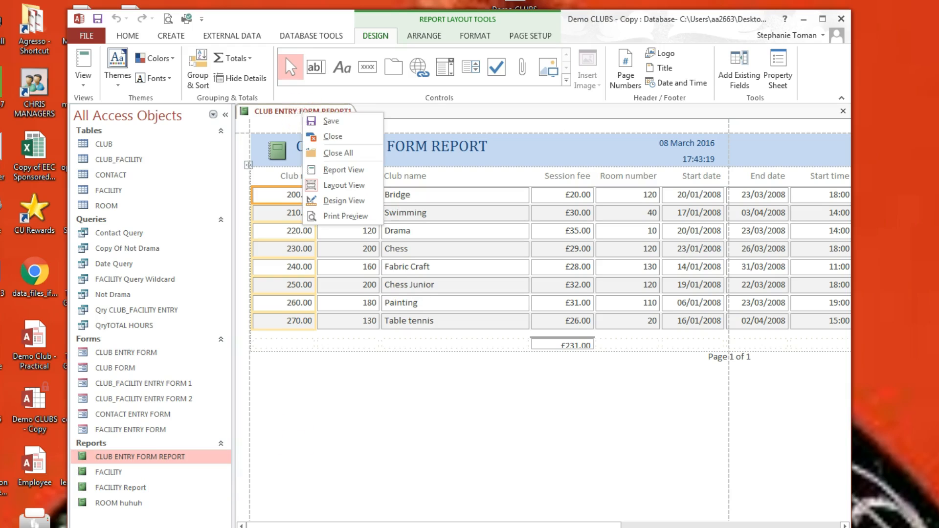
pyautogui.click(351, 138)
pyautogui.click(487, 312)
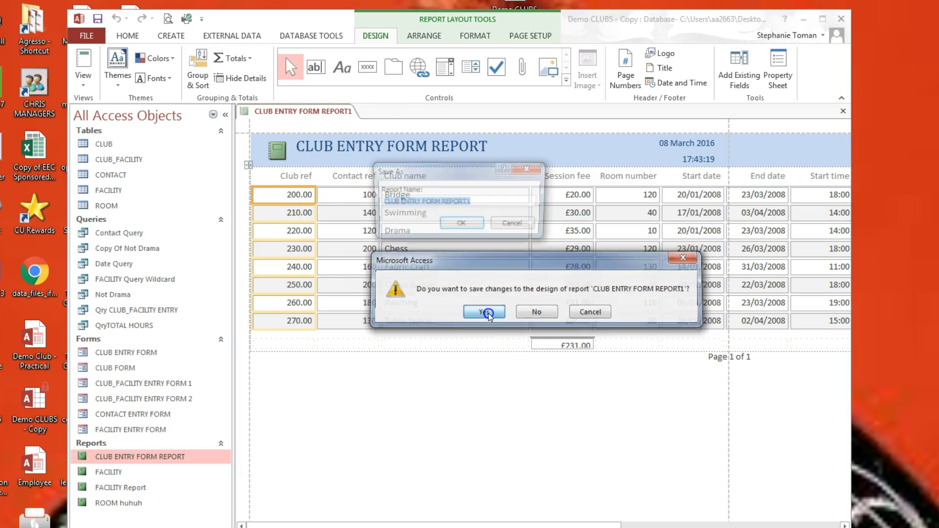
pyautogui.click(462, 224)
pyautogui.rightClick(300, 109)
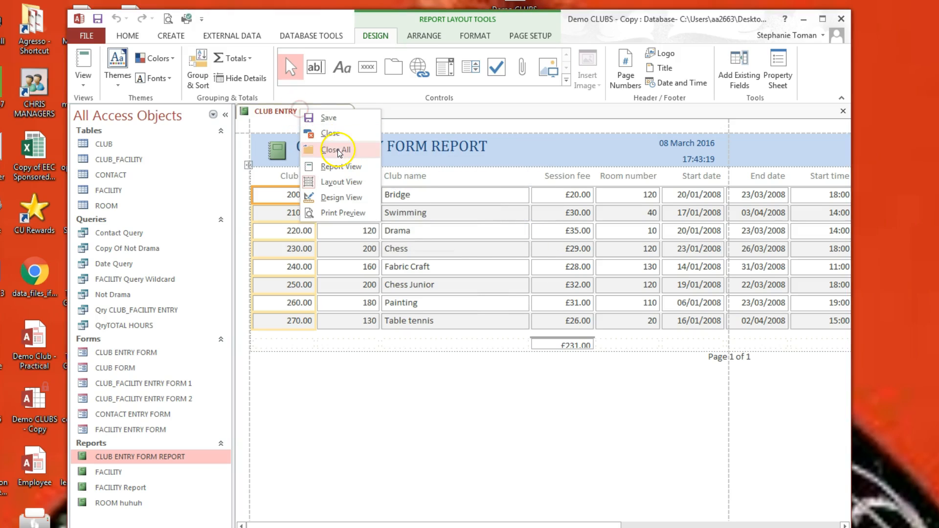
pyautogui.click(329, 134)
pyautogui.click(535, 311)
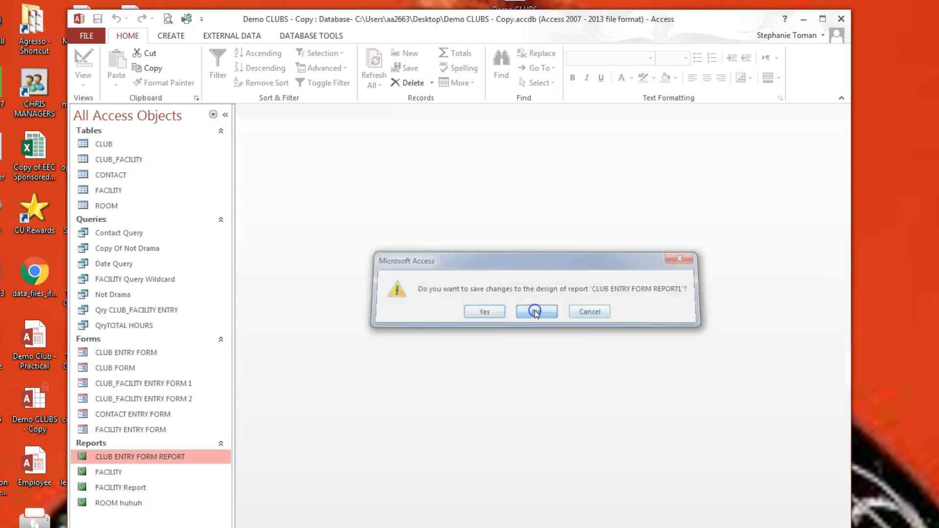
# Step: Generate a basic report from the CLUB table and close it without saving
pyautogui.click(99, 144)
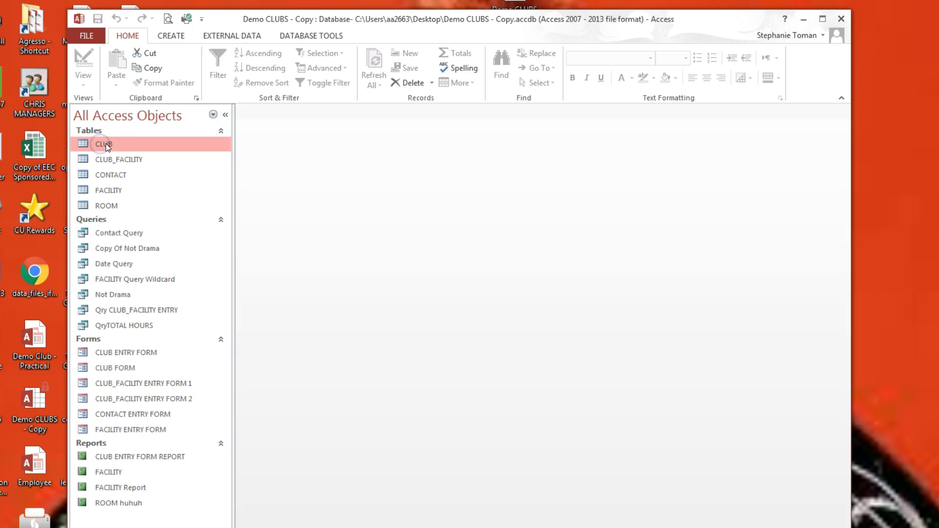
pyautogui.click(171, 36)
pyautogui.click(439, 66)
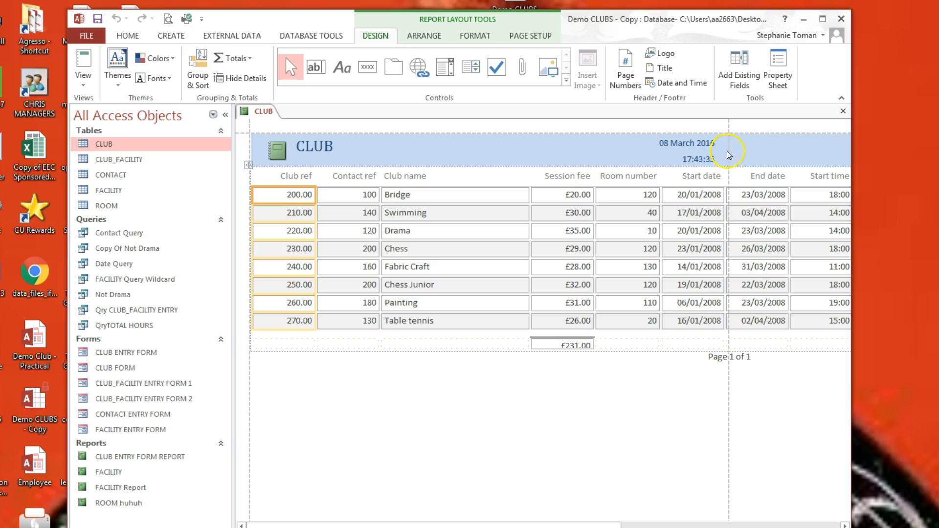
pyautogui.rightClick(252, 111)
pyautogui.click(282, 133)
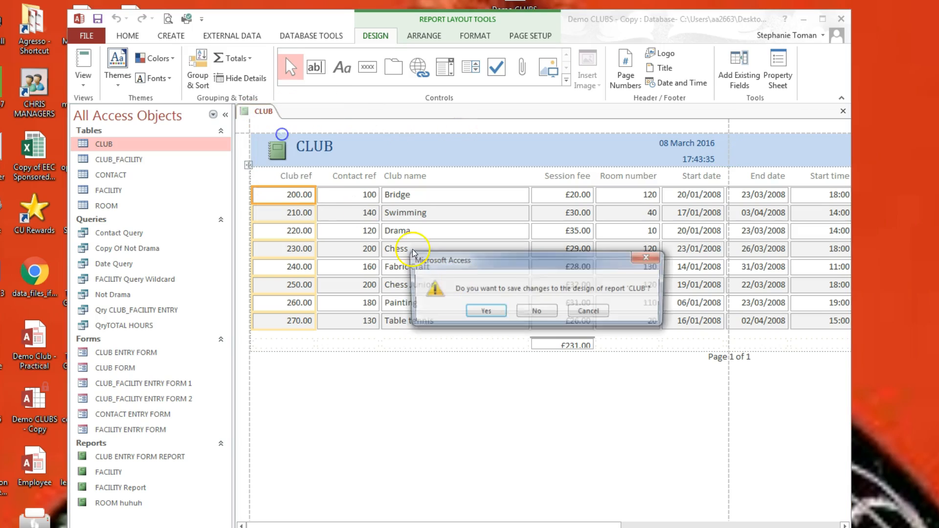
pyautogui.click(538, 310)
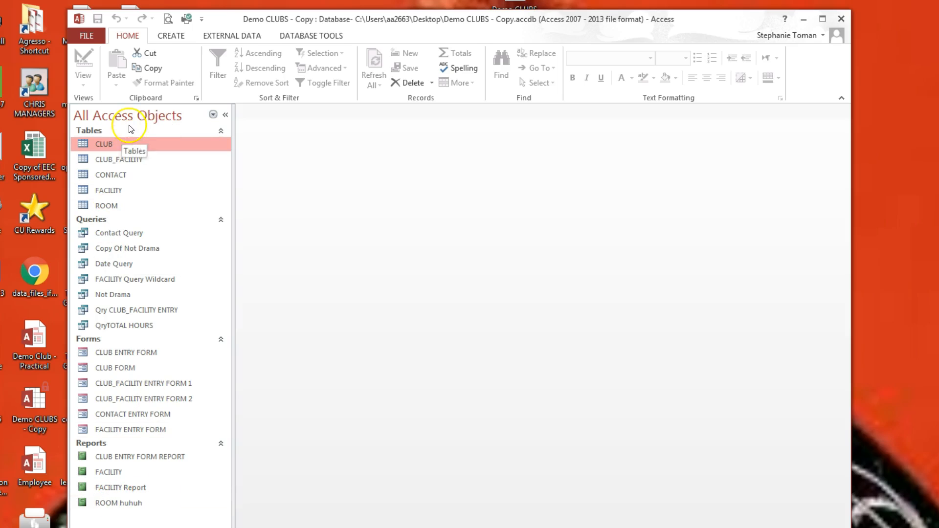
pyautogui.click(169, 34)
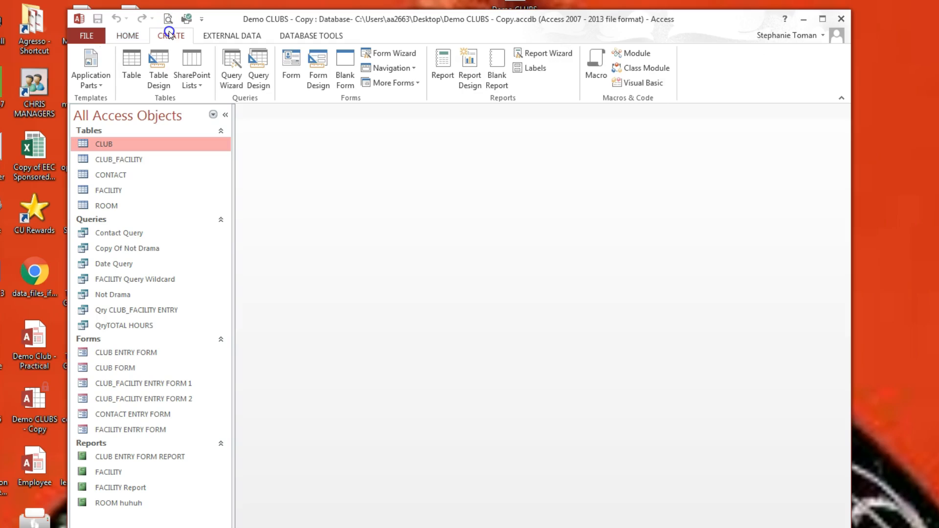
# Step: Start the Report Wizard with Table: CLUB as the source
pyautogui.click(556, 57)
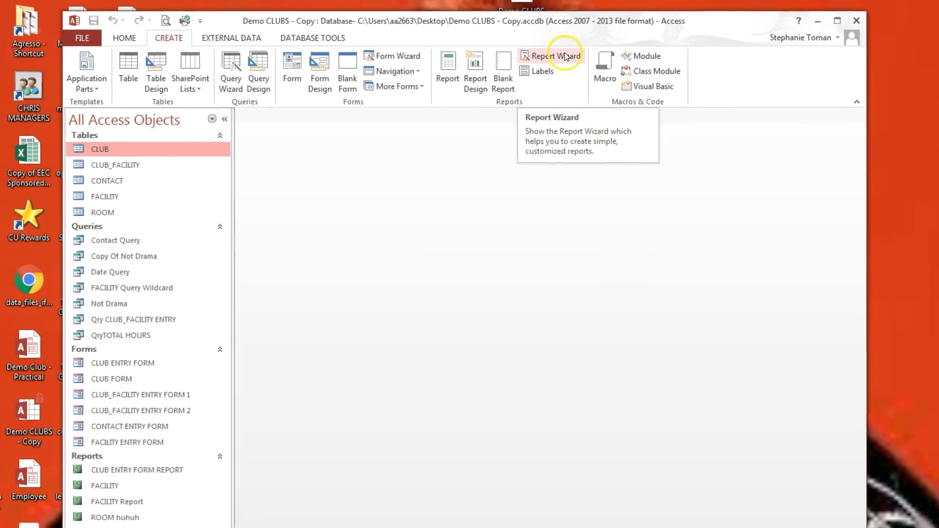
pyautogui.click(559, 52)
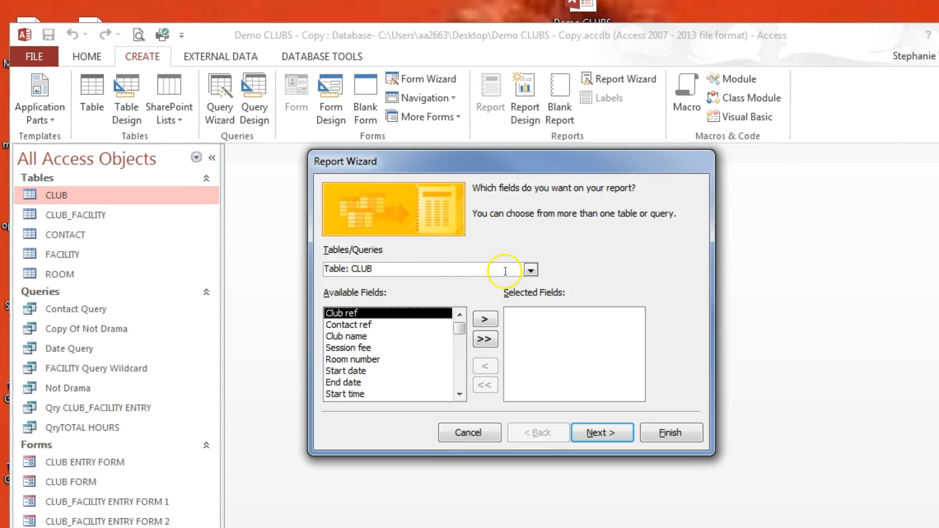
pyautogui.click(532, 269)
pyautogui.click(407, 270)
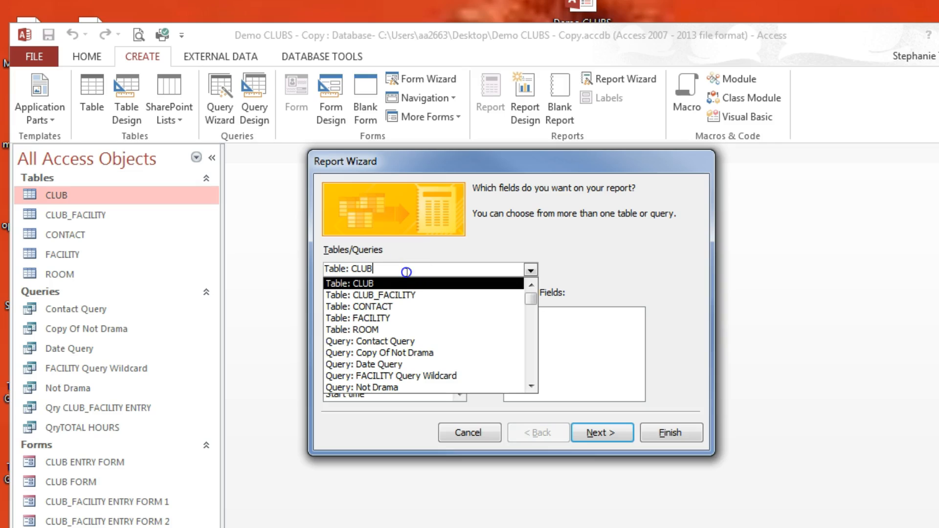
pyautogui.click(401, 284)
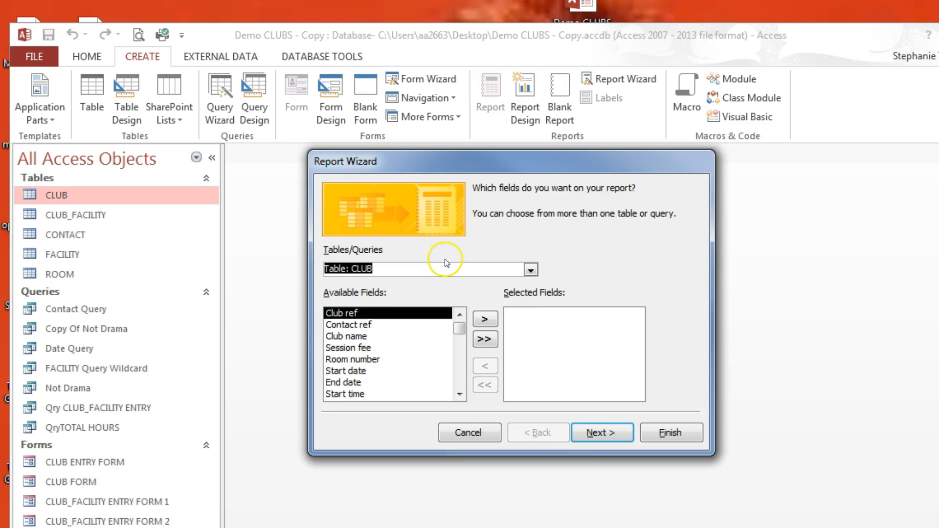
pyautogui.click(532, 269)
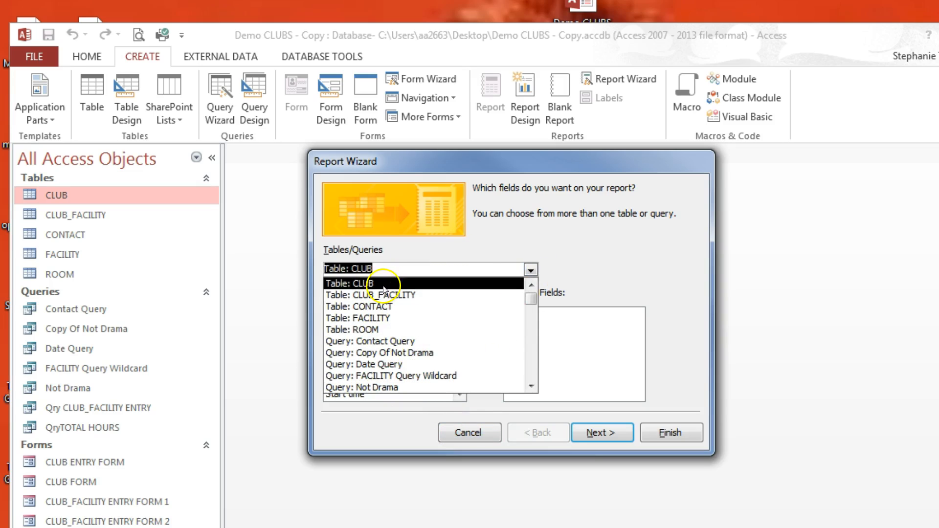
pyautogui.click(396, 270)
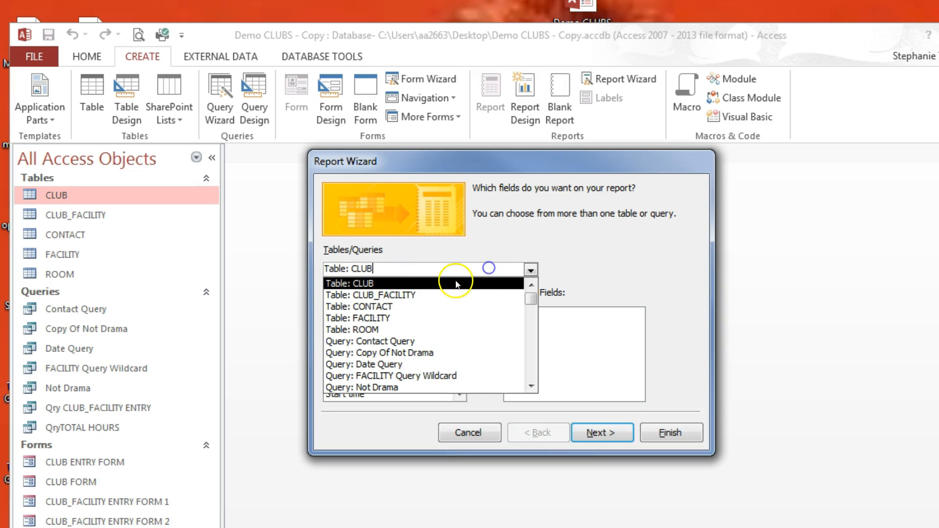
pyautogui.click(439, 283)
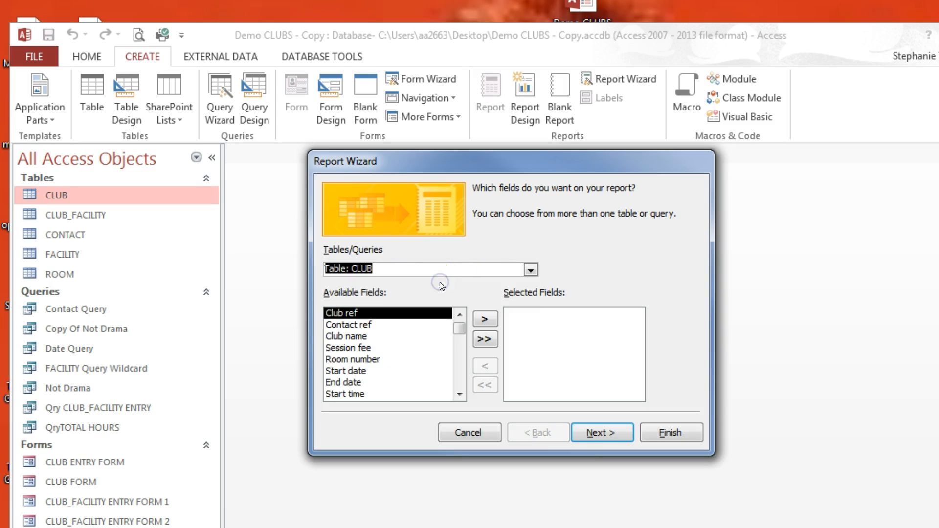
# Step: Choose Club name, Session fee, Room number, Start date, End date and Hours as report fields
pyautogui.click(346, 325)
pyautogui.click(346, 336)
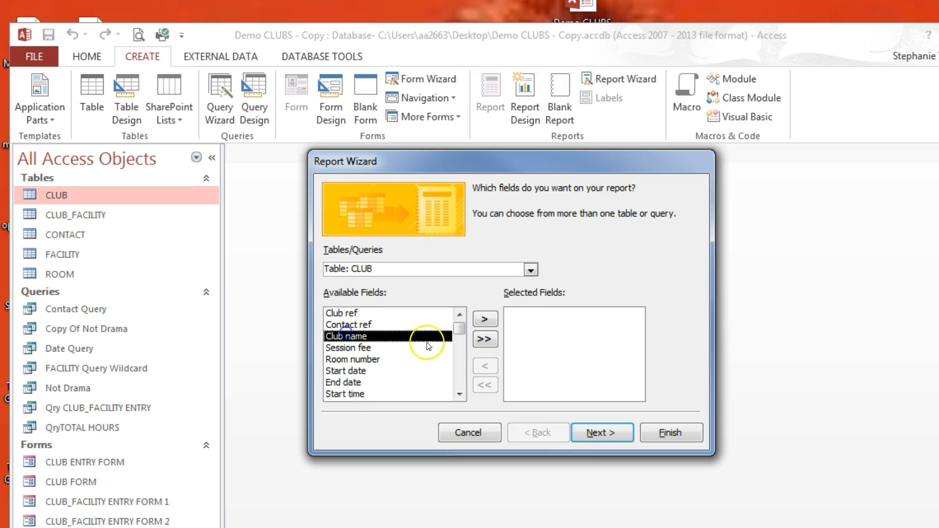
pyautogui.click(489, 318)
pyautogui.click(489, 318)
pyautogui.click(489, 318)
pyautogui.click(489, 318)
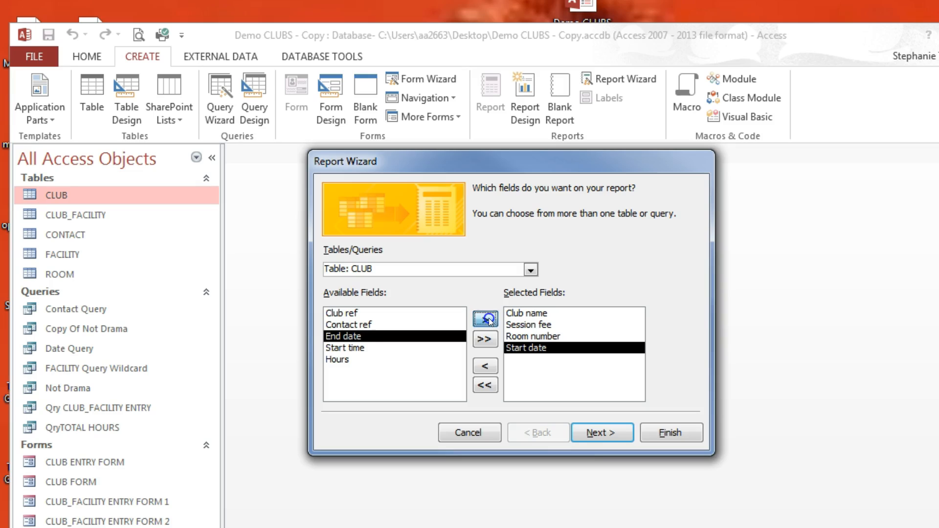
pyautogui.click(489, 318)
pyautogui.click(343, 348)
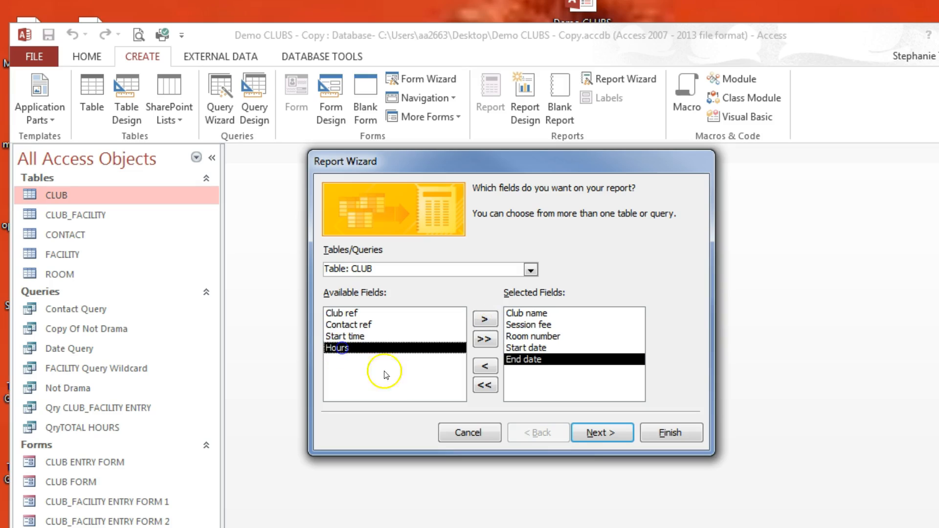
pyautogui.click(484, 321)
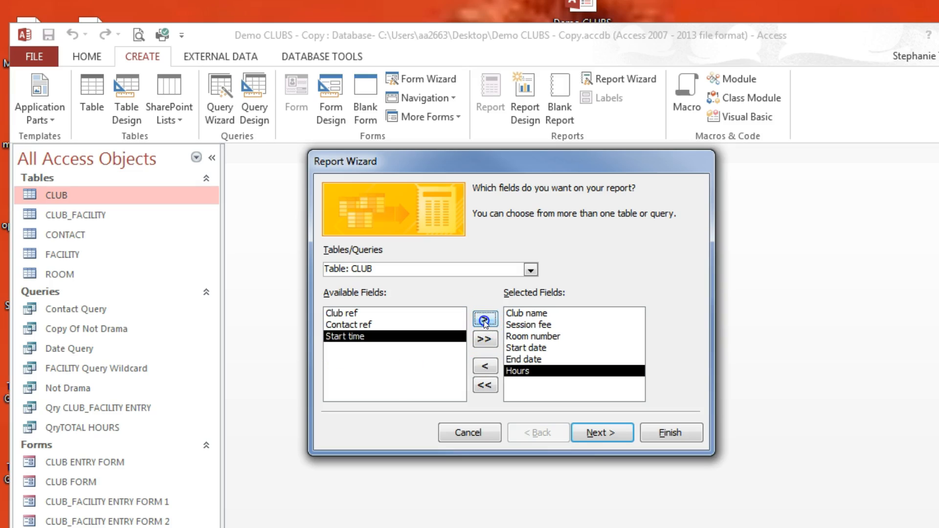
pyautogui.click(619, 433)
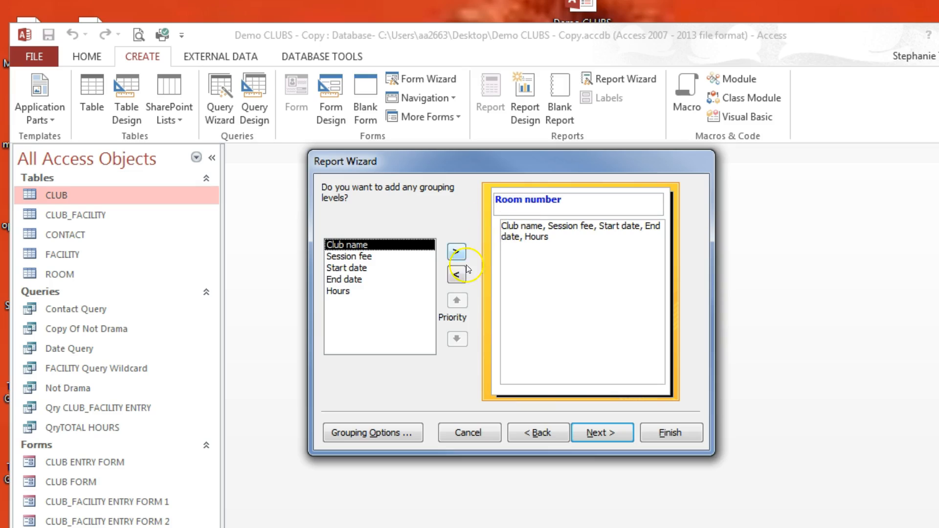
# Step: Replace the Room number grouping with a grouping by Club name
pyautogui.click(457, 276)
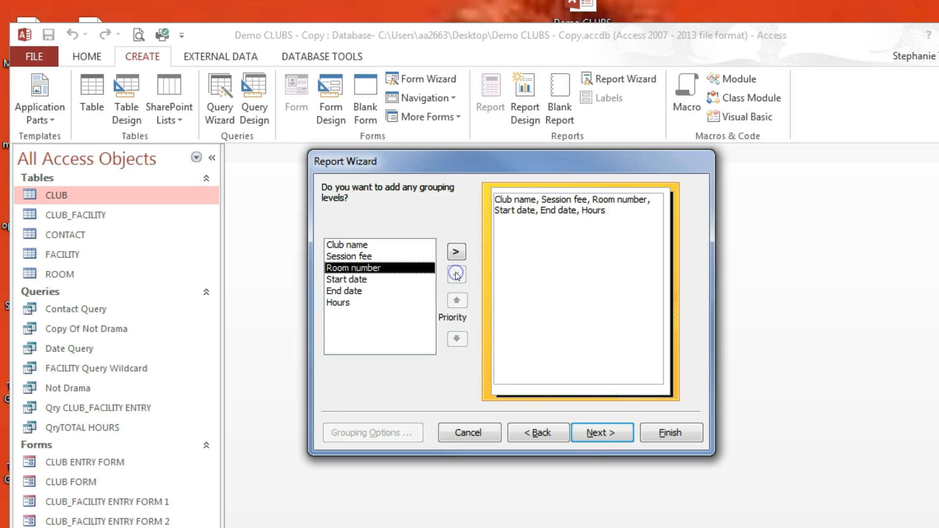
pyautogui.click(348, 245)
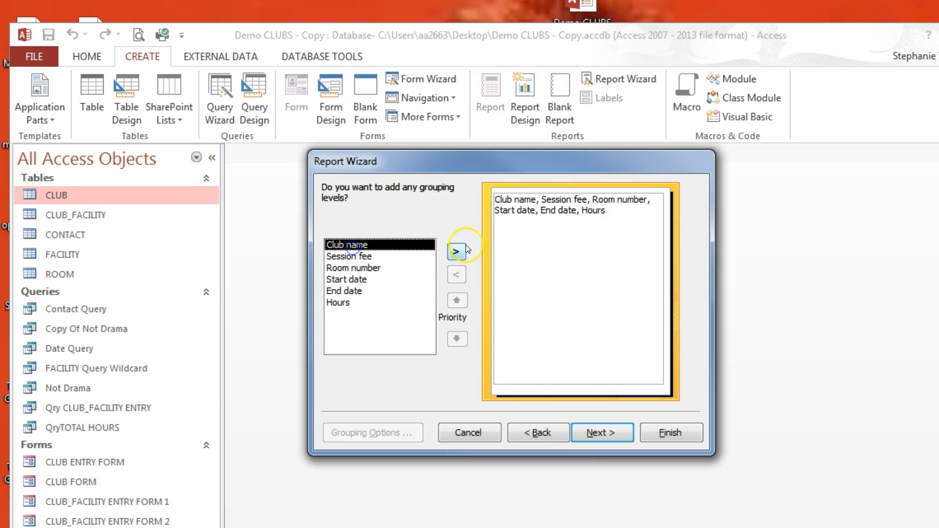
pyautogui.click(456, 252)
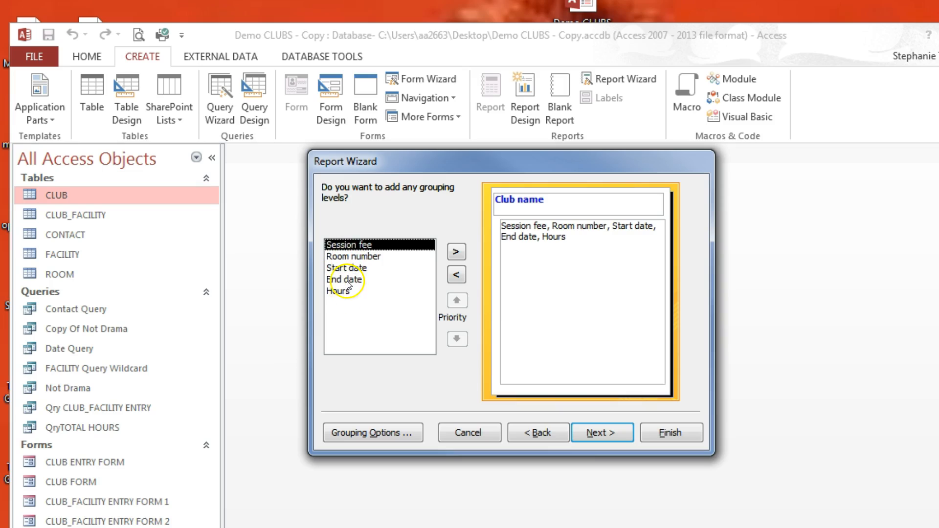
pyautogui.click(603, 434)
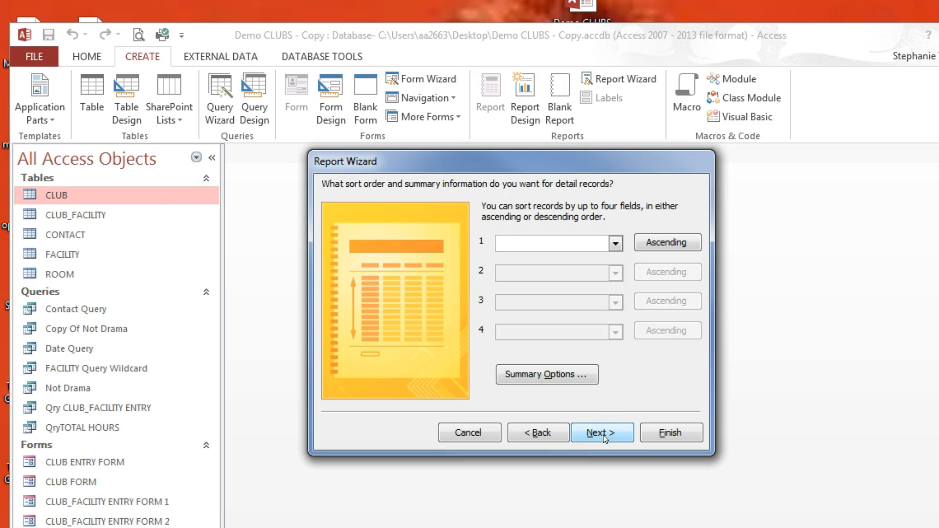
# Step: Sort the detail records ascending by Room number
pyautogui.click(616, 242)
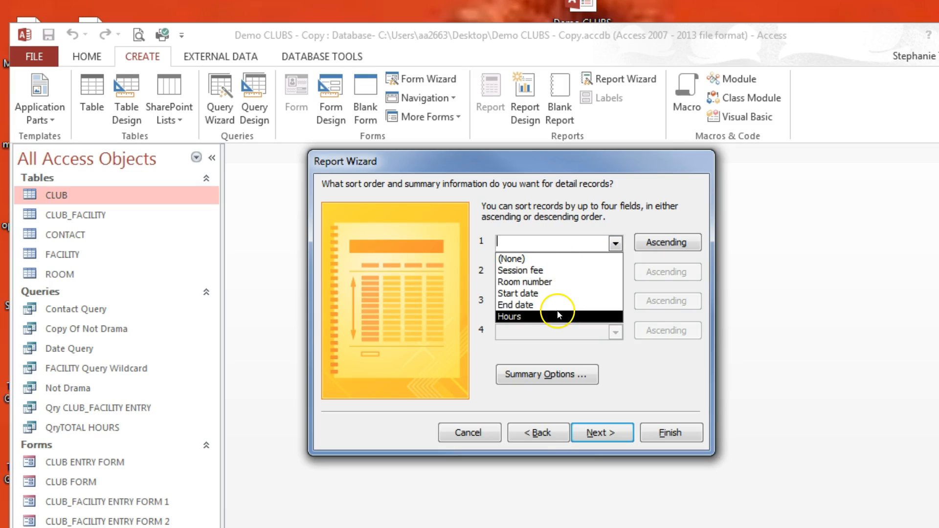
pyautogui.click(549, 283)
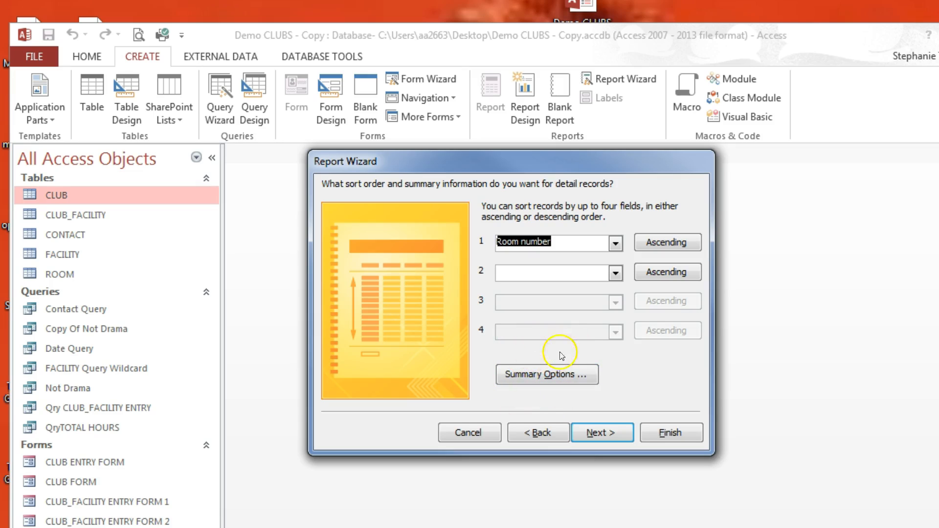
pyautogui.click(527, 384)
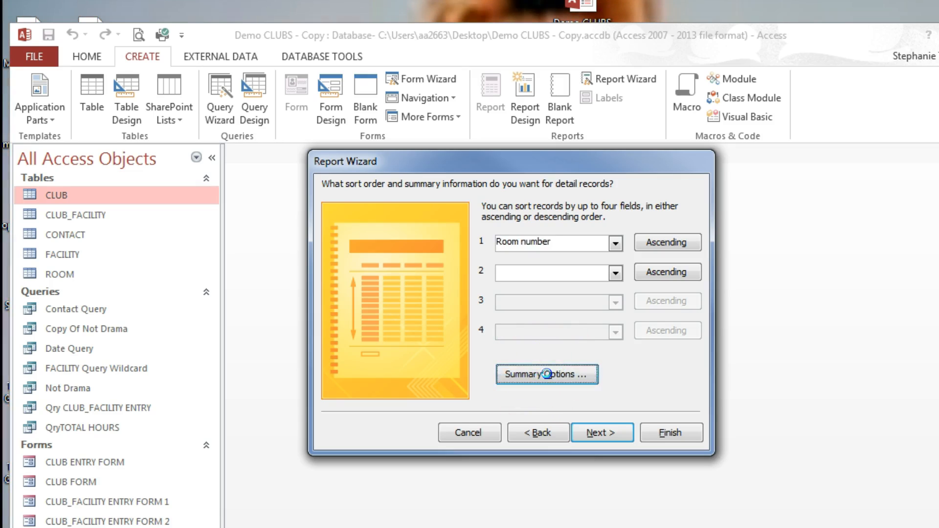
# Step: Add a Sum total for Hours in Summary Options and move on to layout
pyautogui.moveTo(518, 168)
pyautogui.mouseDown()
pyautogui.moveTo(520, 210)
pyautogui.moveTo(521, 169)
pyautogui.moveTo(512, 169)
pyautogui.mouseUp()
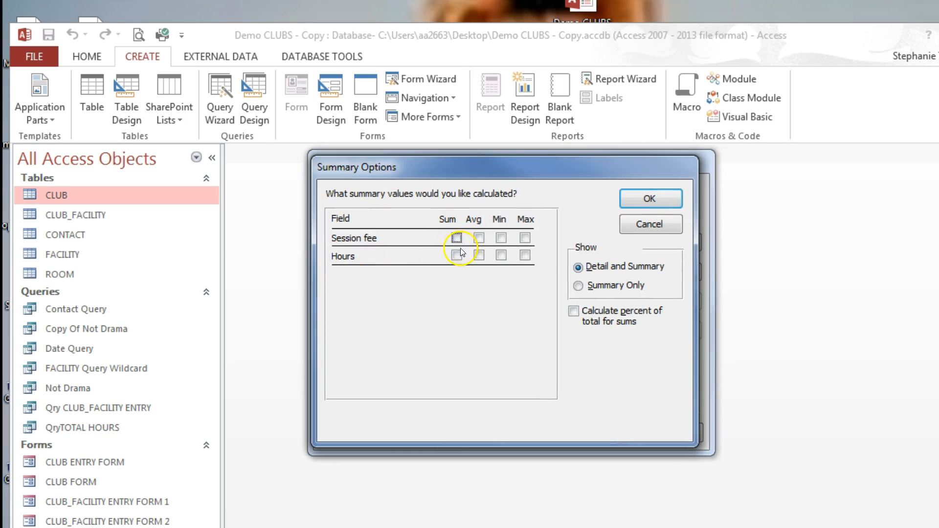
pyautogui.click(659, 198)
pyautogui.click(599, 432)
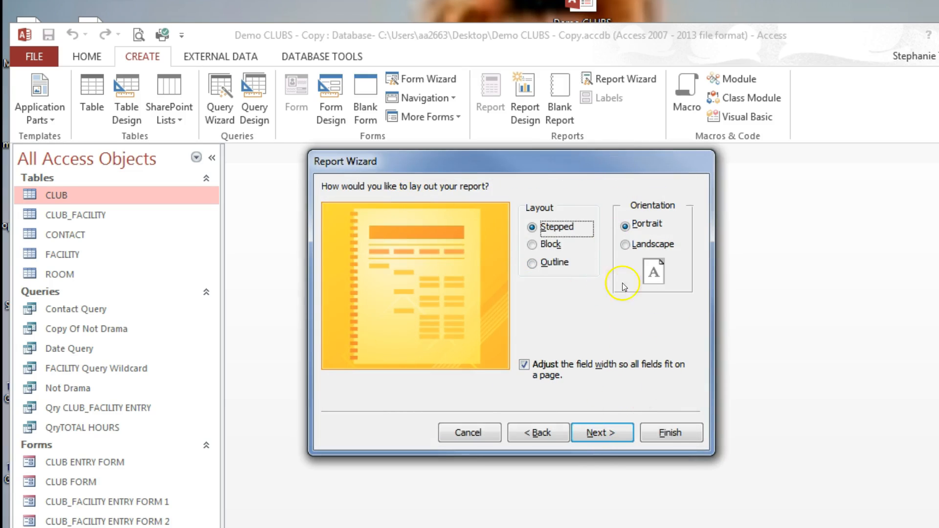
# Step: Title the report CLUB REPORT and finish the wizard with a preview
pyautogui.click(595, 434)
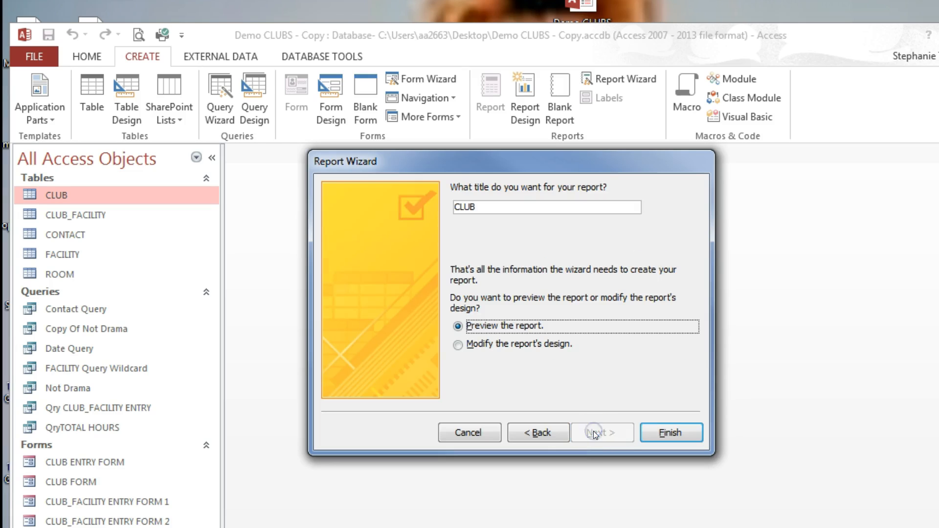
pyautogui.click(490, 209)
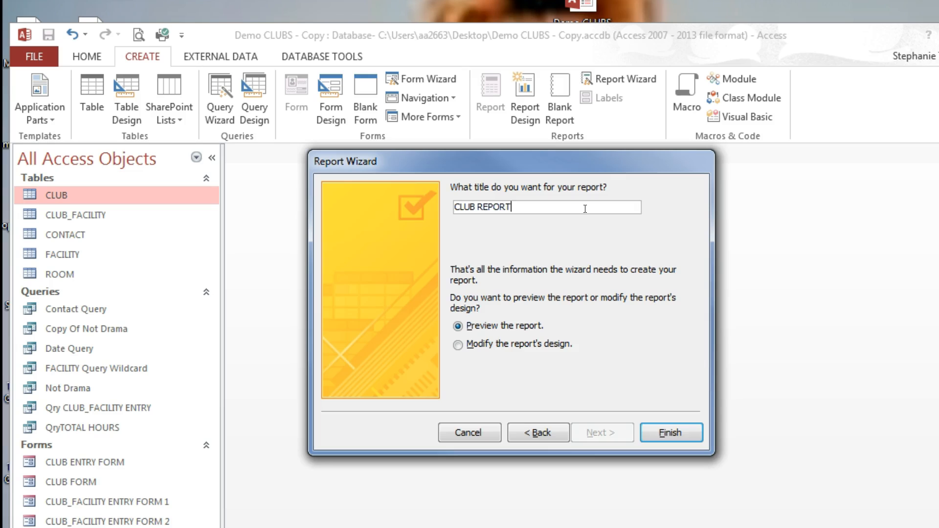
pyautogui.click(651, 429)
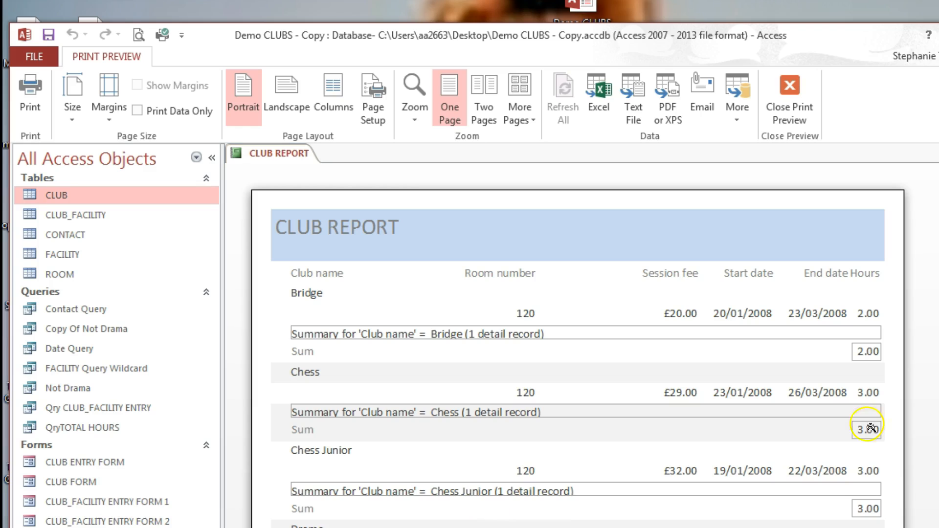
pyautogui.click(862, 505)
pyautogui.click(756, 480)
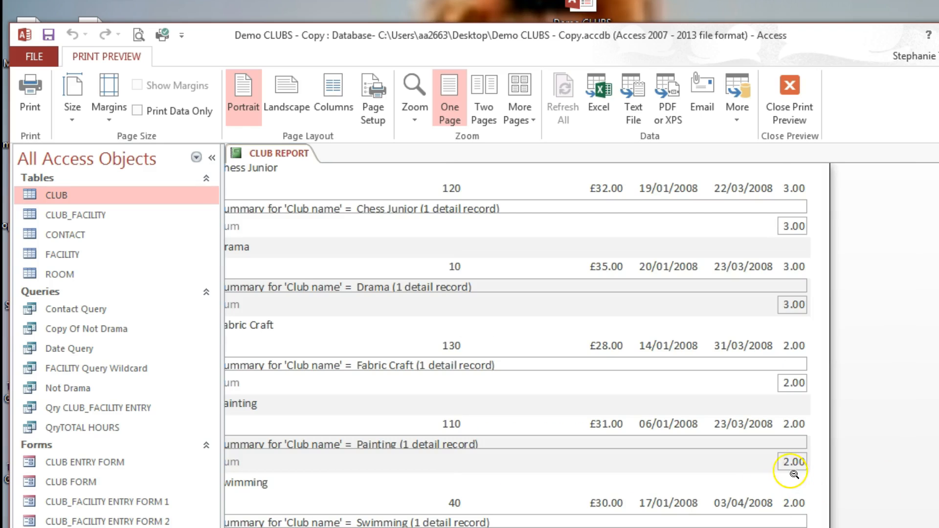
pyautogui.scroll(-2, 714, 516)
pyautogui.scroll(-1, 734, 518)
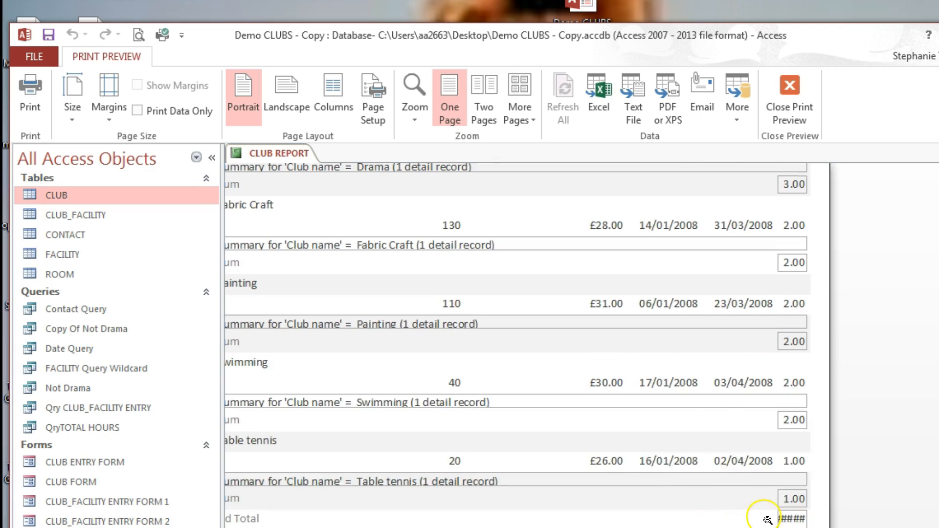
pyautogui.scroll(5, 768, 516)
pyautogui.scroll(2, 758, 516)
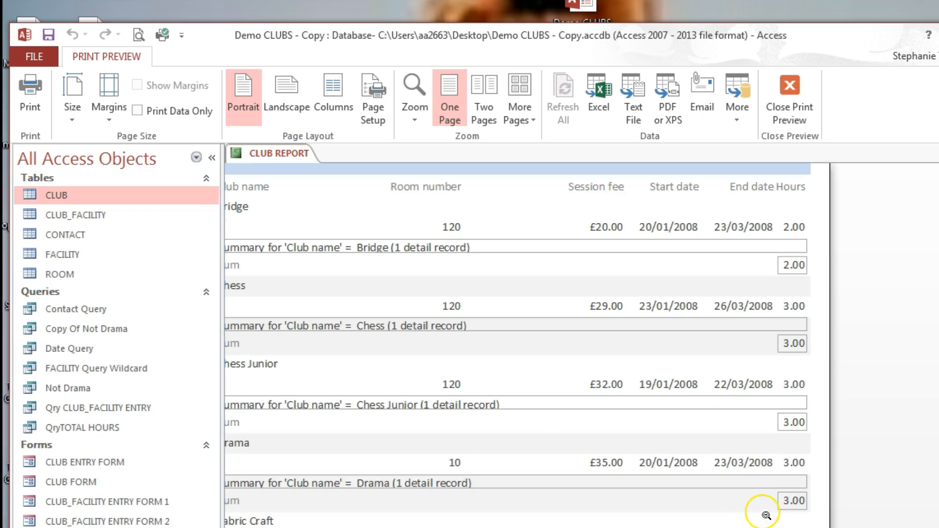
# Step: In Design view, shorten the Club name Footer and widen the report
pyautogui.click(789, 87)
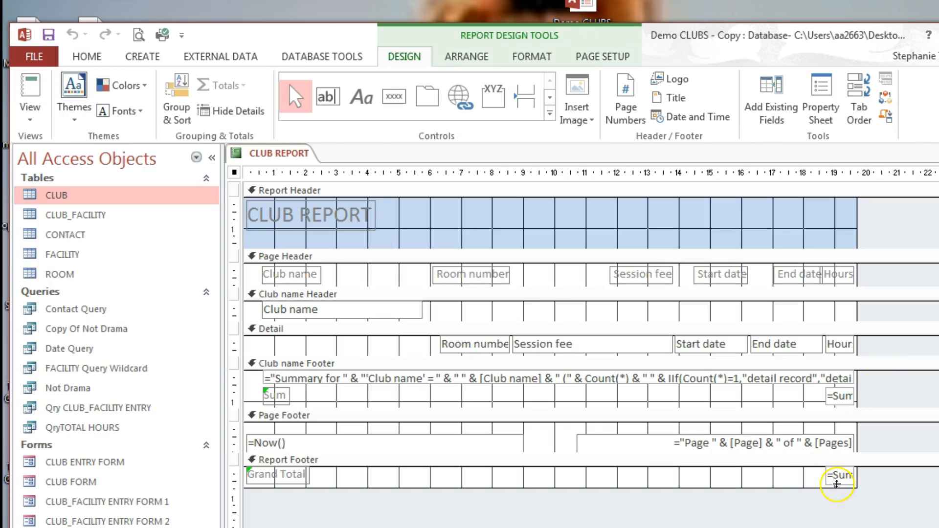
pyautogui.moveTo(859, 408); pyautogui.dragTo(860, 405)
pyautogui.moveTo(858, 320); pyautogui.dragTo(913, 319)
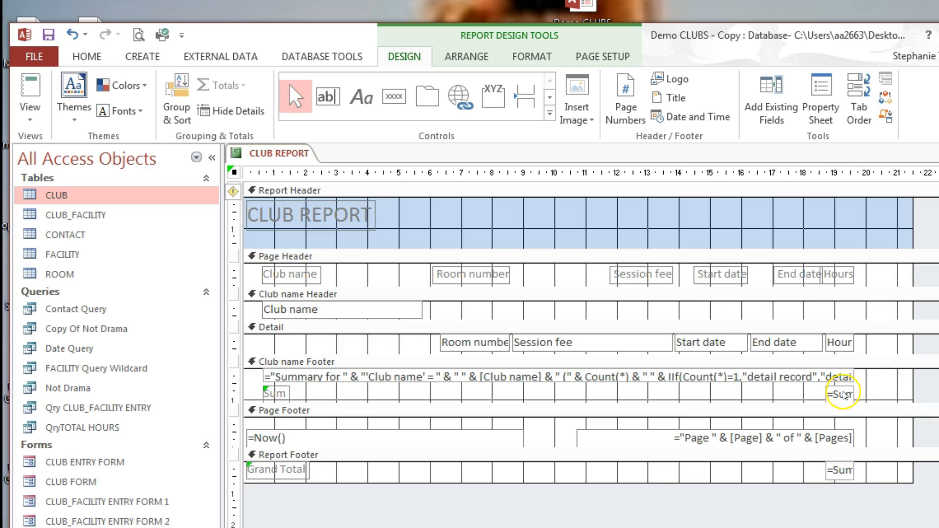
# Step: Widen the per-club sum, grand total and Hours boxes, then view the report
pyautogui.click(844, 394)
pyautogui.moveTo(854, 395); pyautogui.dragTo(886, 394)
pyautogui.click(853, 470)
pyautogui.moveTo(855, 470); pyautogui.dragTo(900, 469)
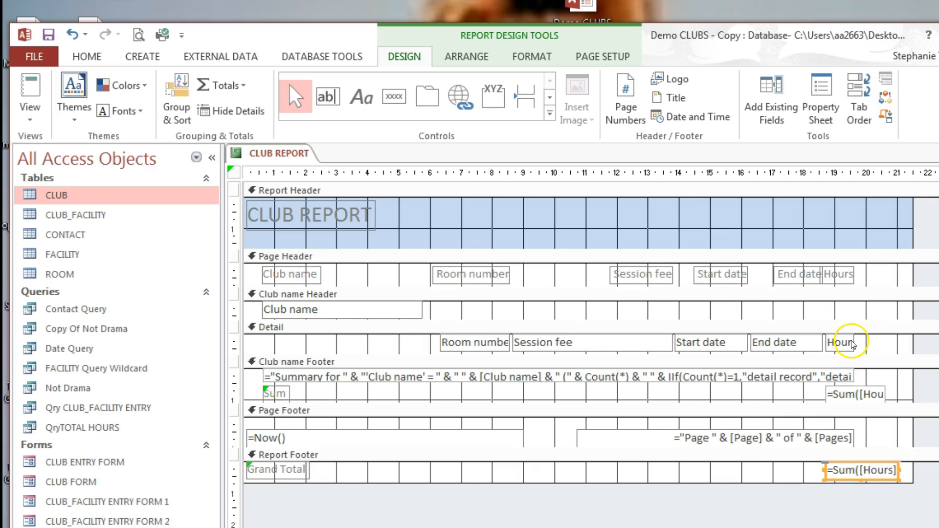
pyautogui.click(852, 343)
pyautogui.moveTo(856, 342); pyautogui.dragTo(874, 341)
pyautogui.click(28, 86)
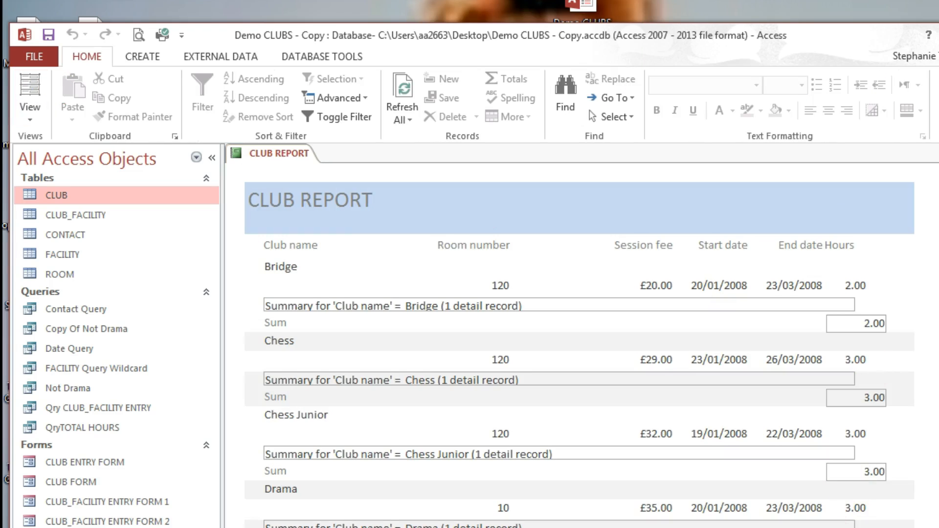
# Step: Switch CLUB REPORT into Design view
pyautogui.scroll(-5, 579, 342)
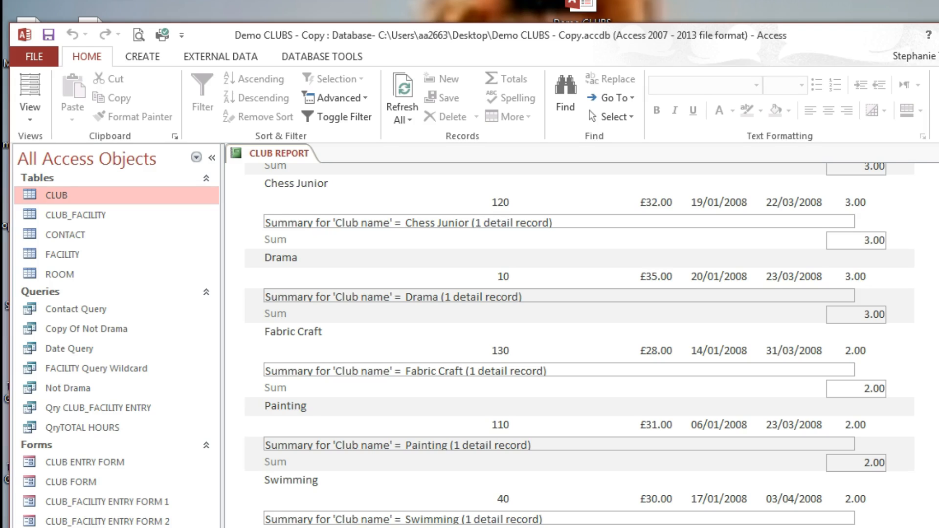
pyautogui.click(29, 111)
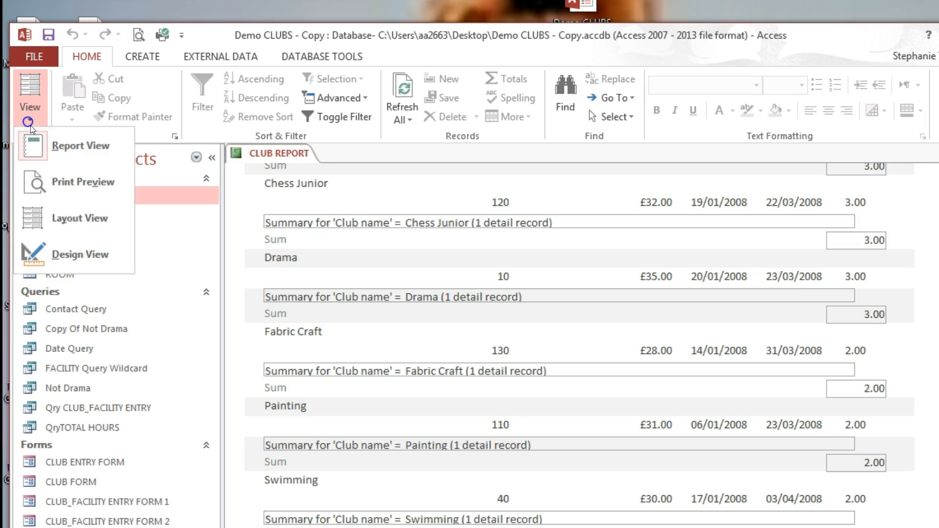
pyautogui.click(60, 256)
# Step: Widen the CLUB REPORT title label and make it bold at size 24
pyautogui.click(327, 215)
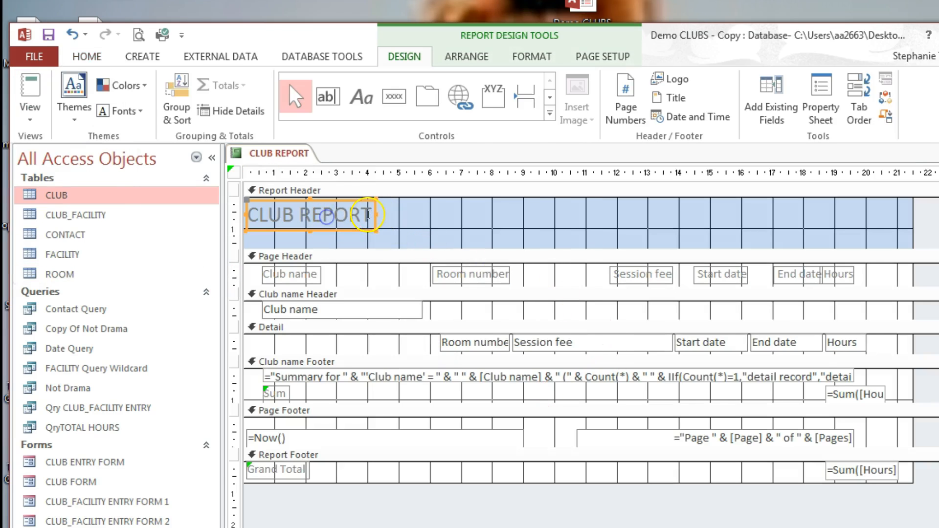
pyautogui.moveTo(376, 212); pyautogui.dragTo(477, 216)
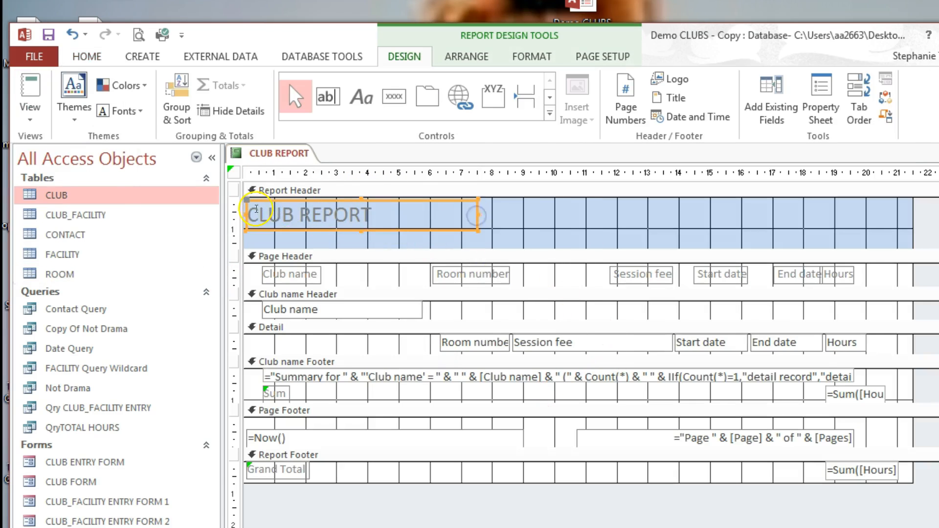
pyautogui.moveTo(256, 209); pyautogui.dragTo(398, 212)
pyautogui.click(80, 57)
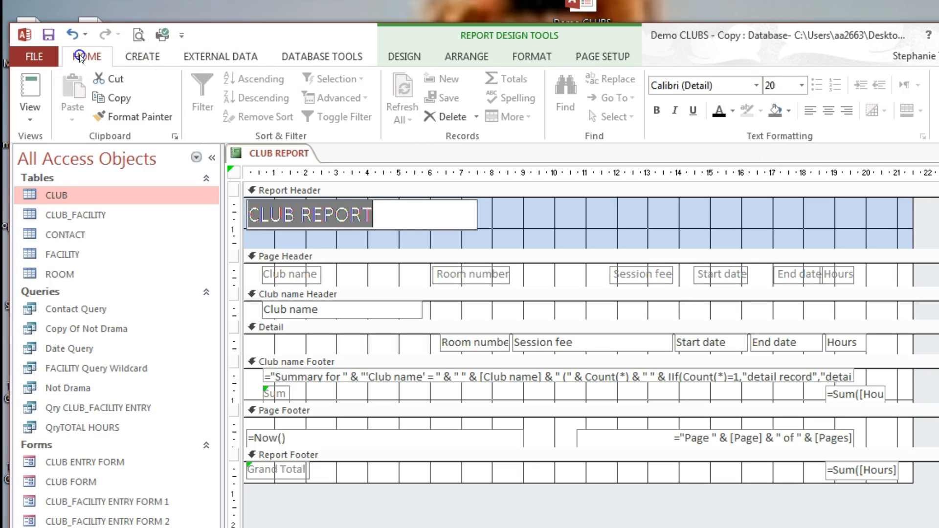
pyautogui.click(657, 110)
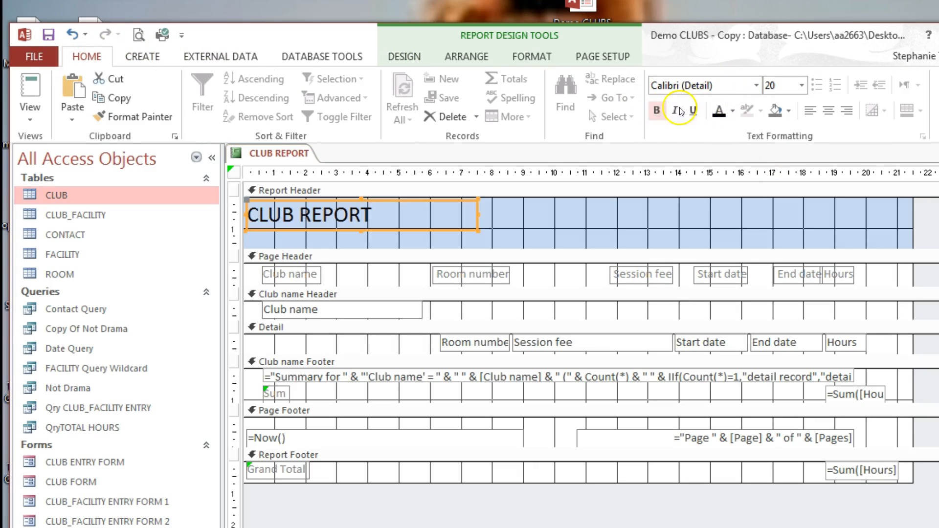
pyautogui.click(802, 85)
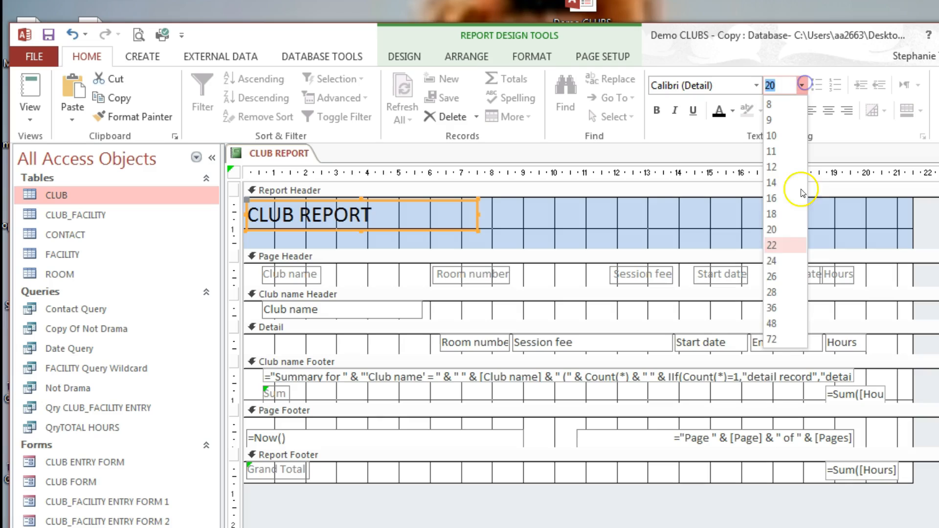
pyautogui.click(778, 258)
pyautogui.click(362, 270)
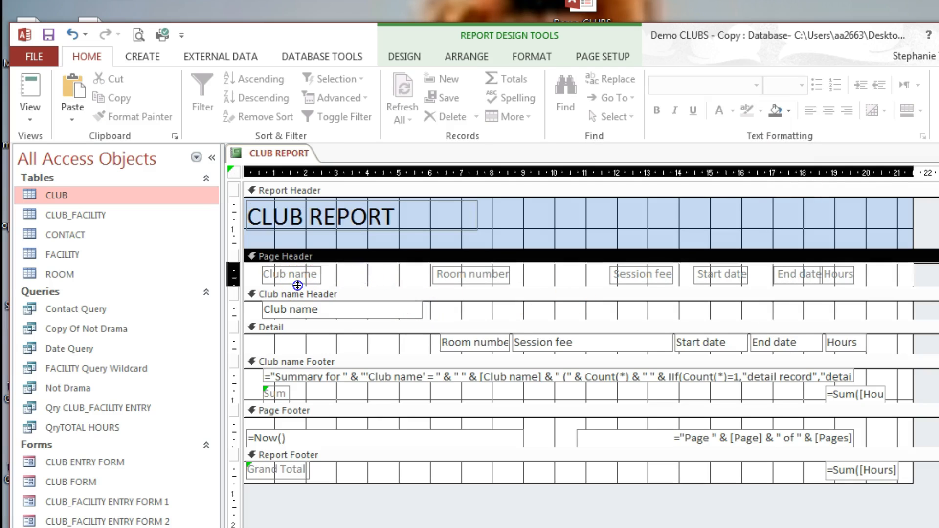
pyautogui.click(467, 305)
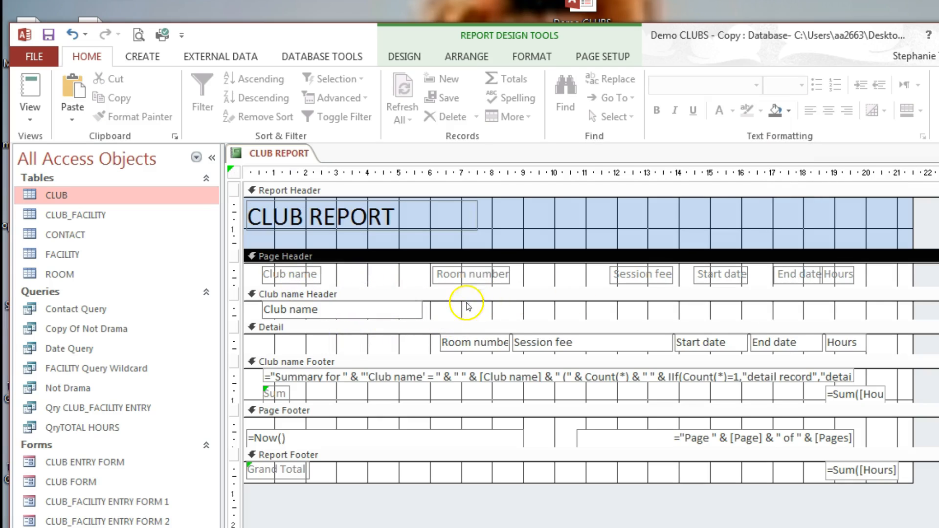
# Step: Insert a long-format date and Page N numbering at the top of the page
pyautogui.click(409, 58)
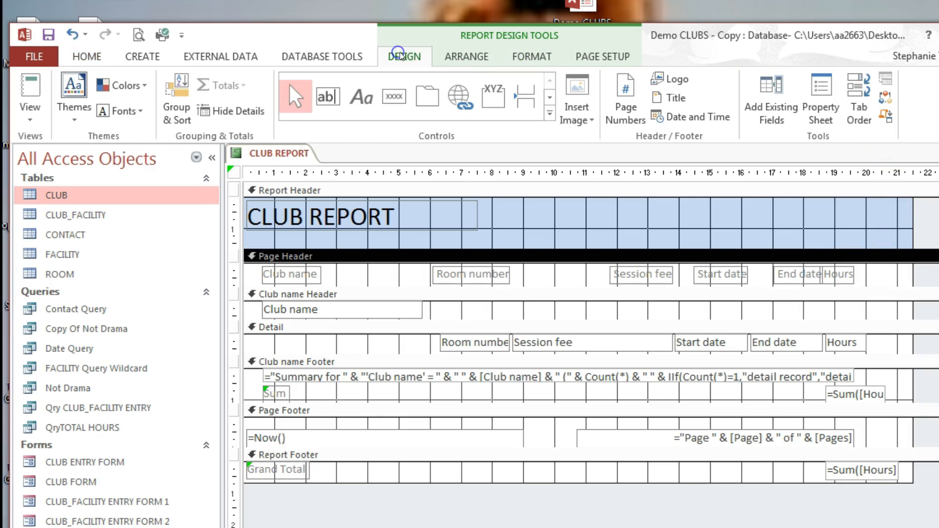
pyautogui.click(698, 117)
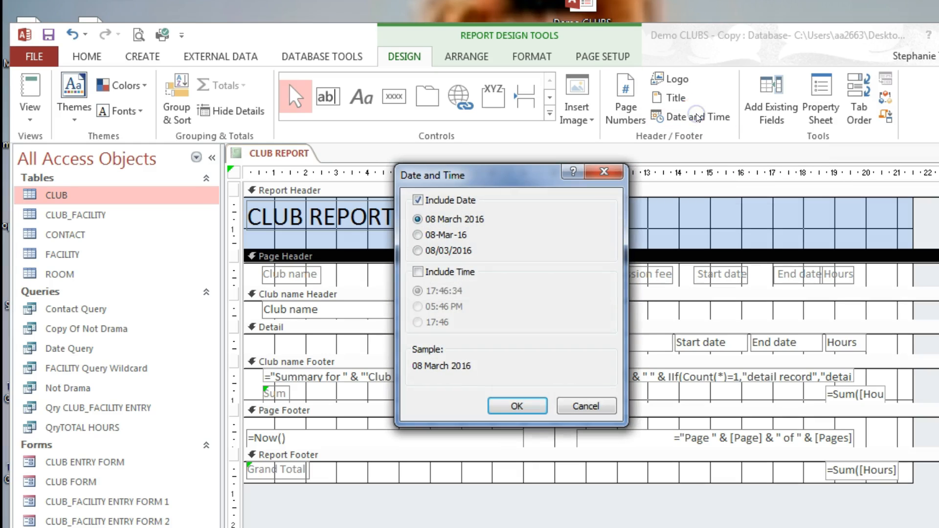
pyautogui.click(508, 408)
pyautogui.click(834, 196)
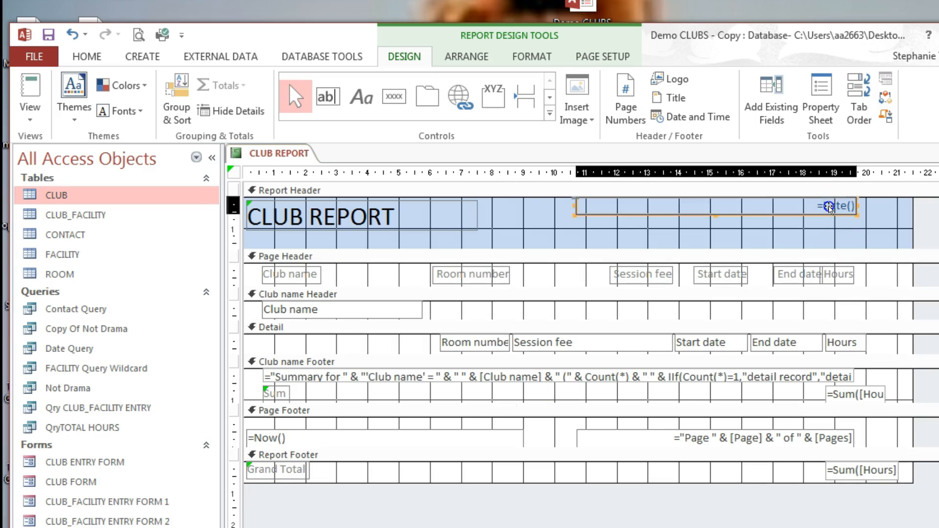
pyautogui.click(880, 212)
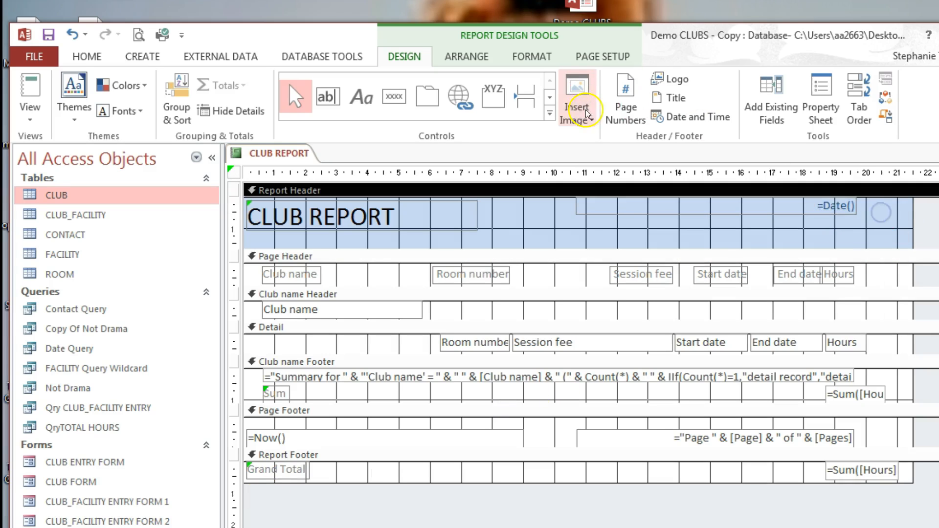
pyautogui.click(626, 107)
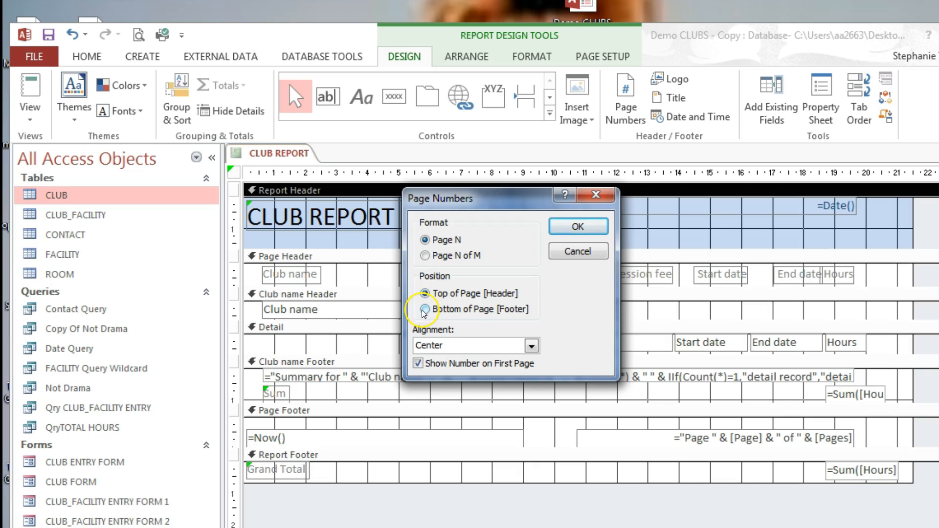
pyautogui.click(578, 226)
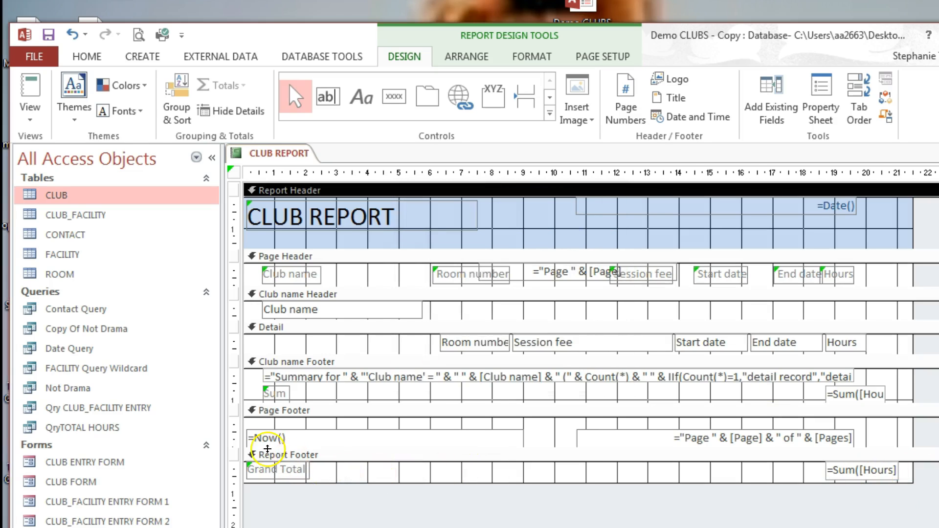
# Step: Delete the =Now() box from the page footer and switch to Report view
pyautogui.click(296, 438)
pyautogui.click(720, 443)
pyautogui.click(375, 433)
pyautogui.click(373, 429)
pyautogui.press('Delete')
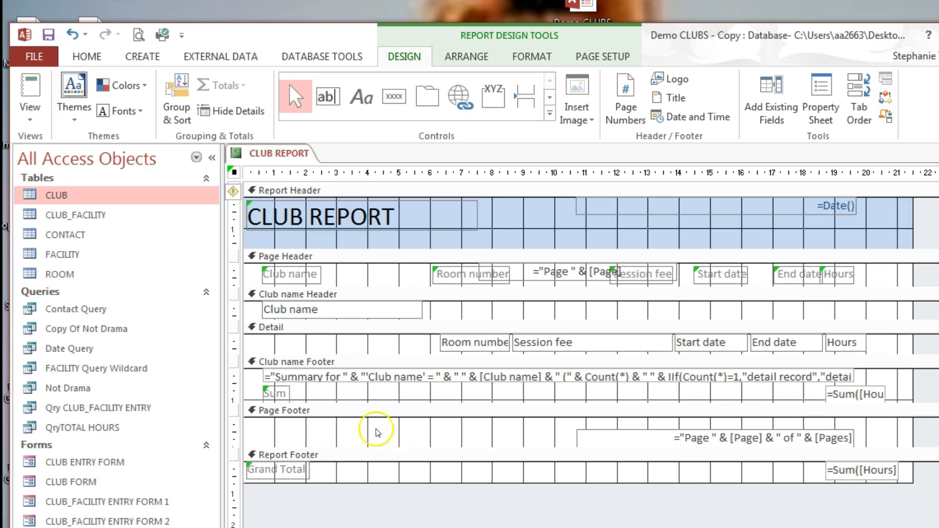
pyautogui.click(690, 437)
pyautogui.click(31, 93)
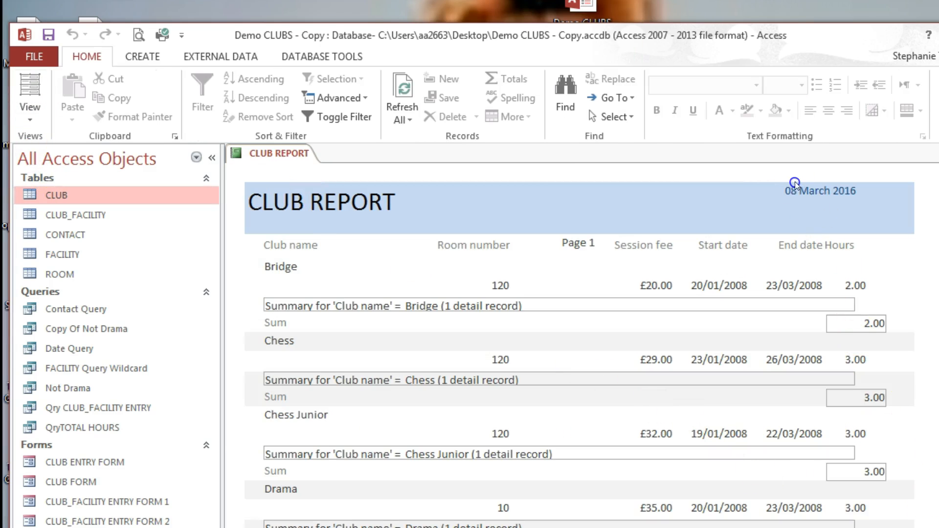
# Step: Scroll down the navigation pane and select CLUB ENTRY FORM REPORT
pyautogui.scroll(-5, 795, 185)
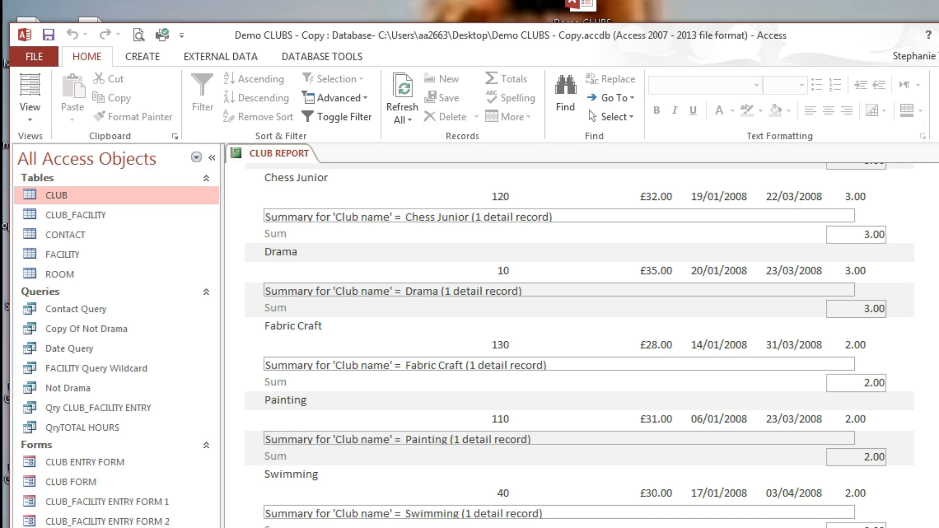
pyautogui.click(30, 119)
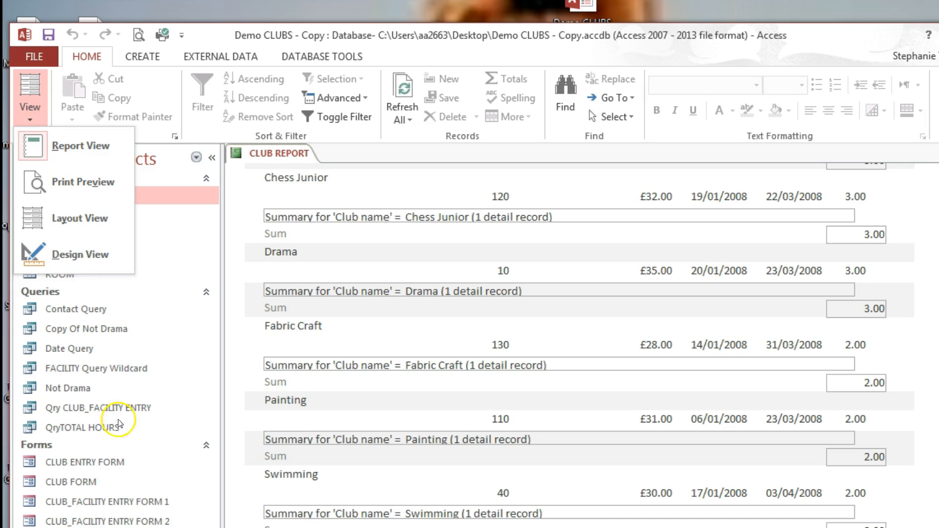
pyautogui.click(88, 527)
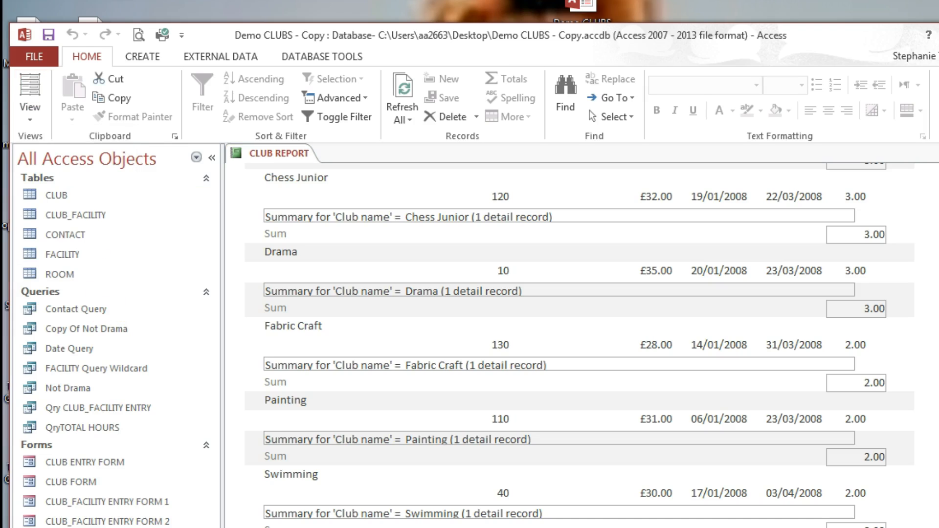
# Step: Open CLUB ENTRY FORM REPORT in Design view and delete all Report Footer controls
pyautogui.rightClick(142, 527)
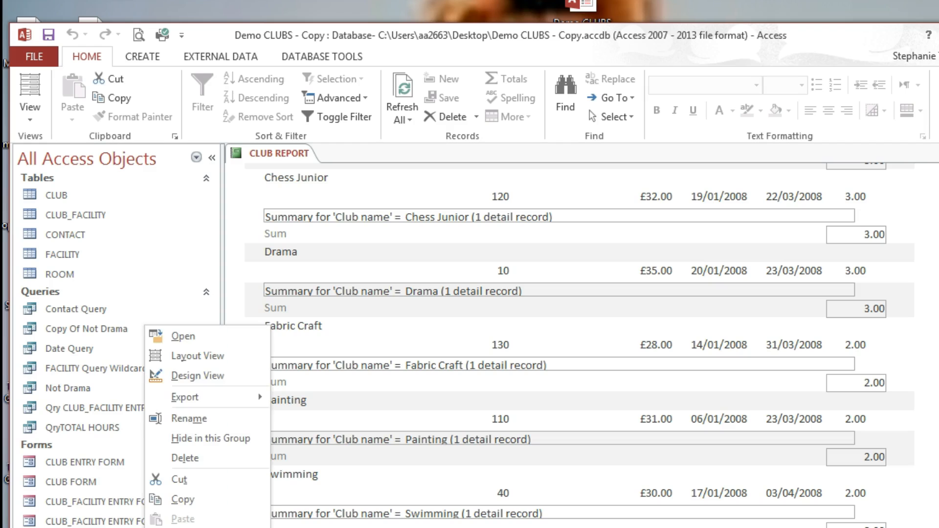
pyautogui.click(189, 375)
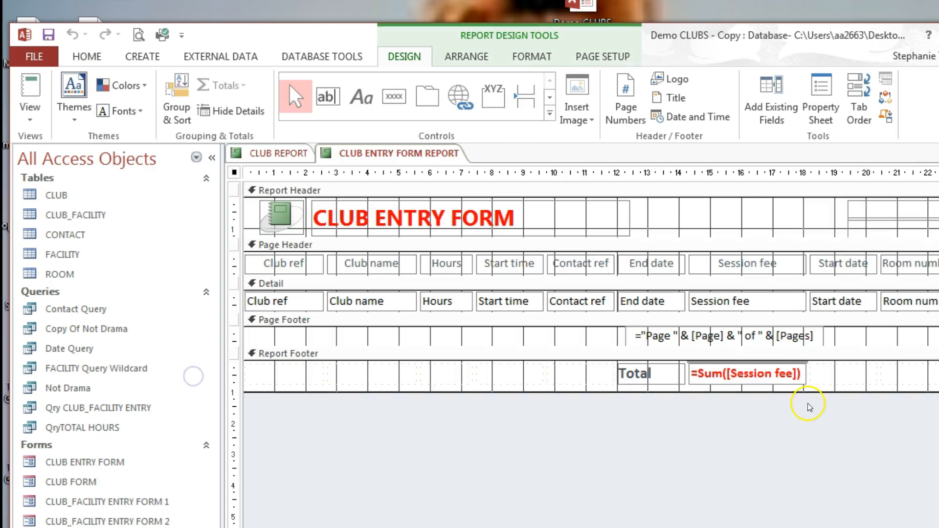
pyautogui.click(823, 371)
pyautogui.click(620, 372)
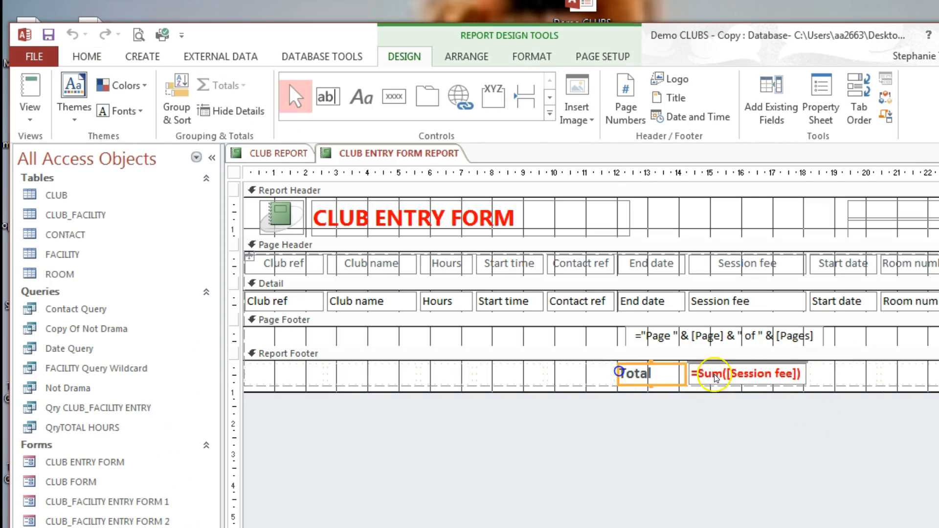
pyautogui.click(810, 368)
pyautogui.click(636, 379)
pyautogui.click(753, 375)
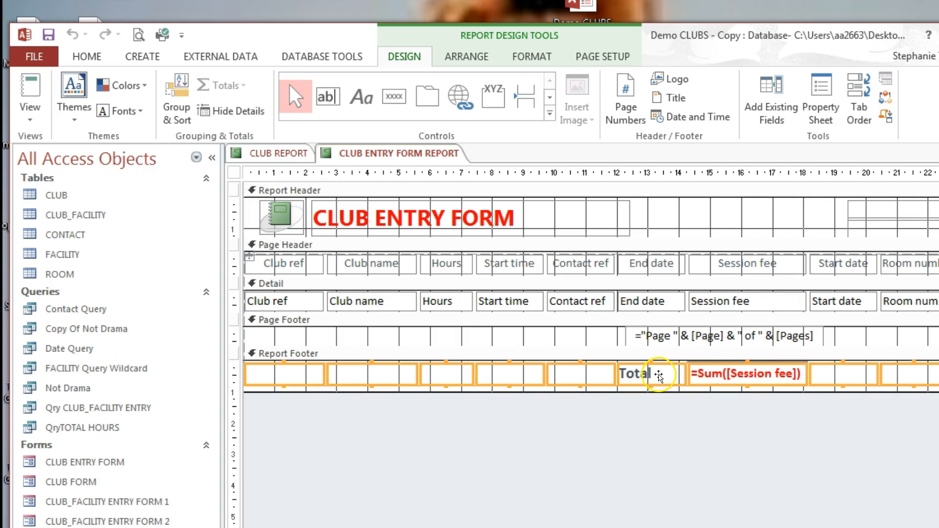
pyautogui.press('Delete')
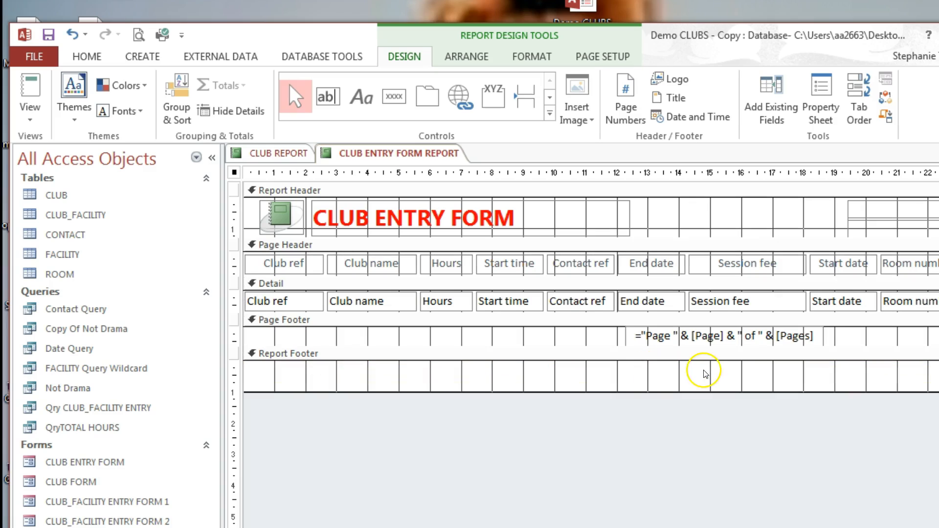
# Step: Add a footer text box labelled Total with =SUM([Session Fee]), then view the report
pyautogui.click(302, 98)
pyautogui.click(328, 98)
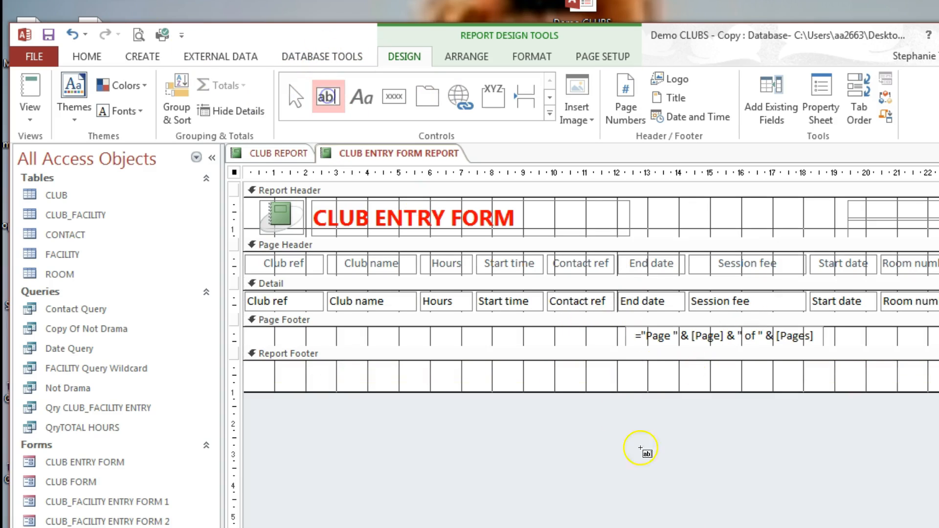
pyautogui.moveTo(520, 360); pyautogui.dragTo(724, 386)
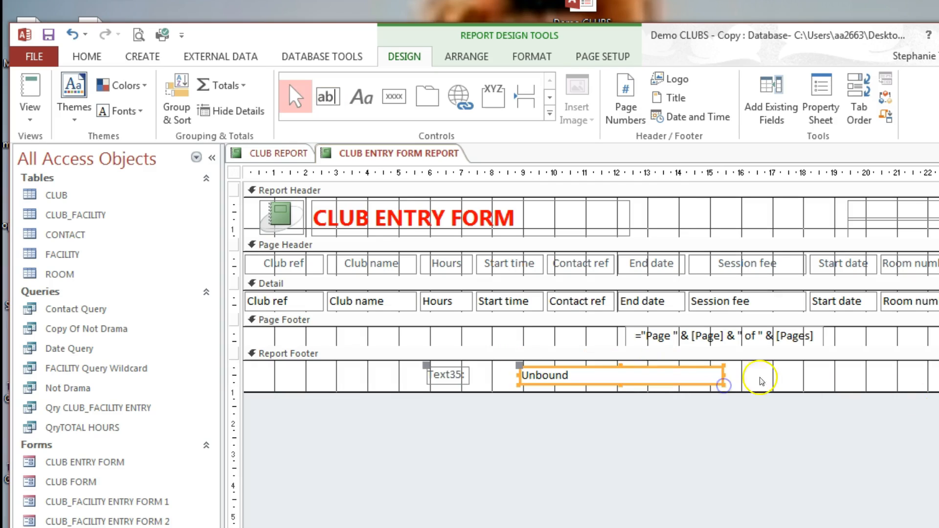
pyautogui.click(432, 374)
pyautogui.moveTo(435, 374)
pyautogui.mouseDown()
pyautogui.moveTo(469, 373)
pyautogui.moveTo(426, 373)
pyautogui.mouseUp()
pyautogui.click(465, 373)
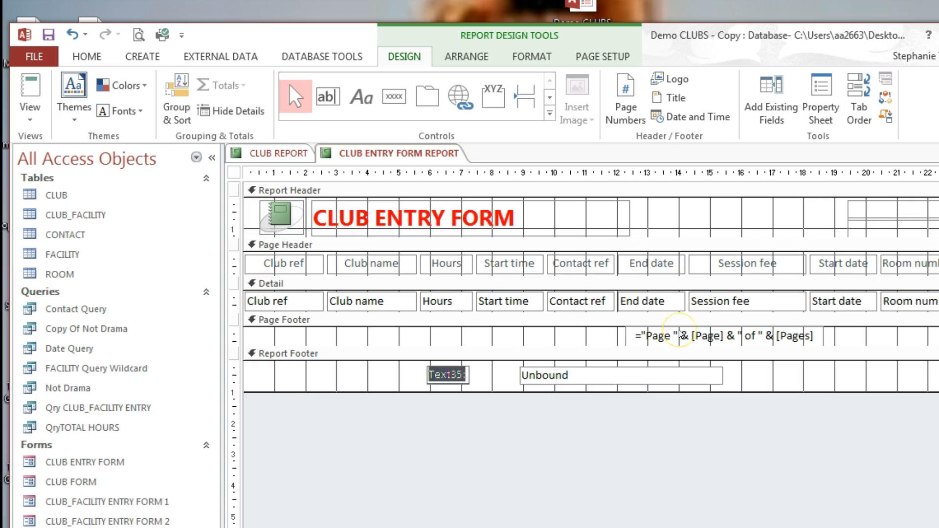
pyautogui.write('Total')
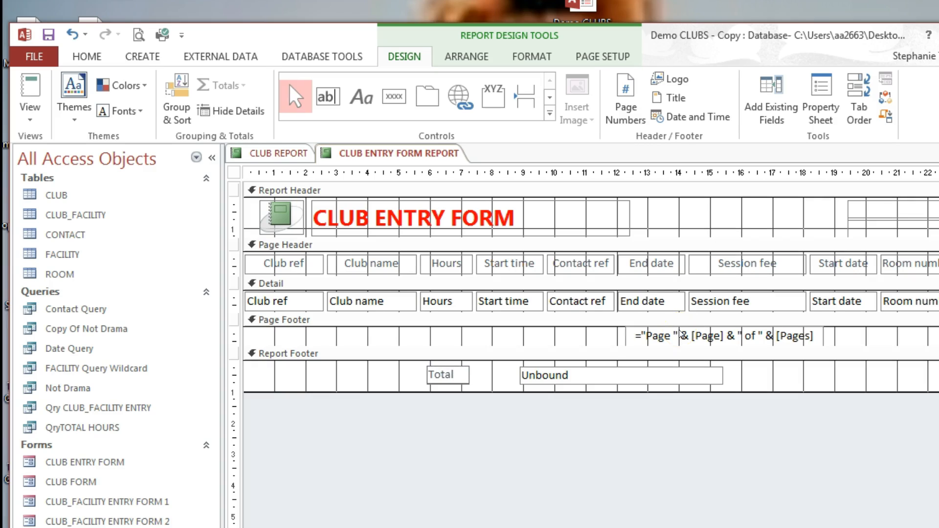
pyautogui.click(529, 373)
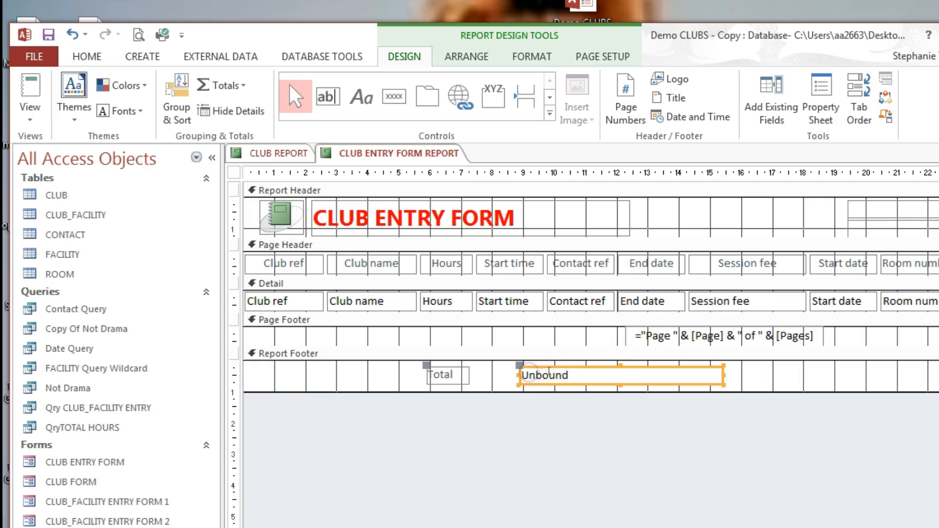
pyautogui.click(535, 372)
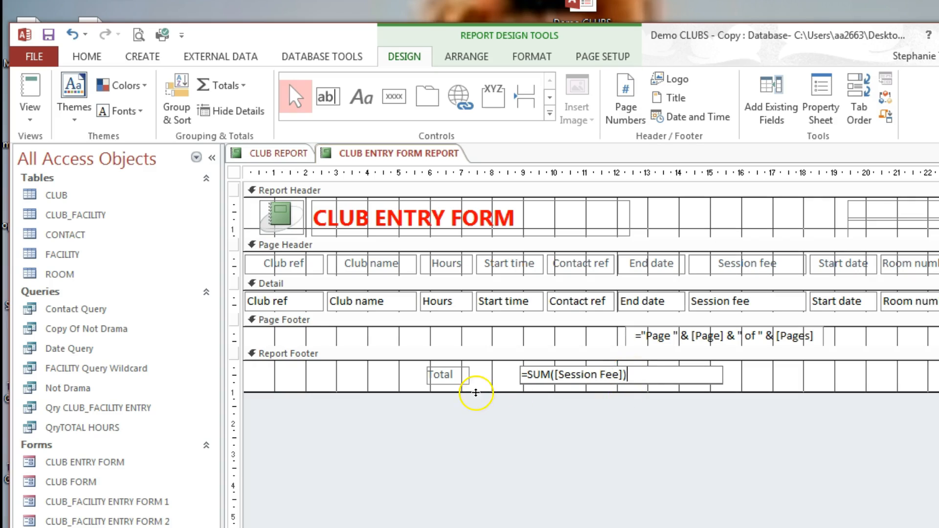
pyautogui.click(30, 93)
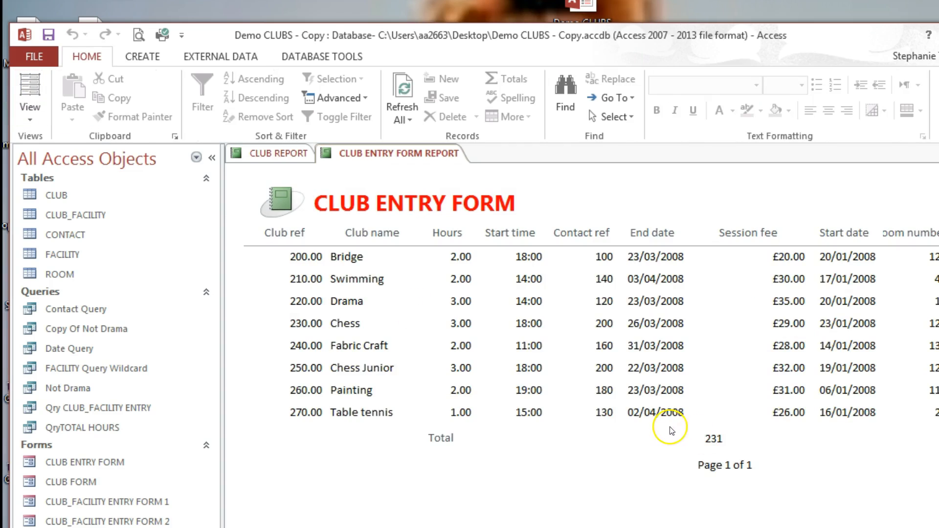
# Step: Check the 231 Session Fee total, then return the report to Design view
pyautogui.click(438, 438)
pyautogui.click(721, 442)
pyautogui.click(34, 56)
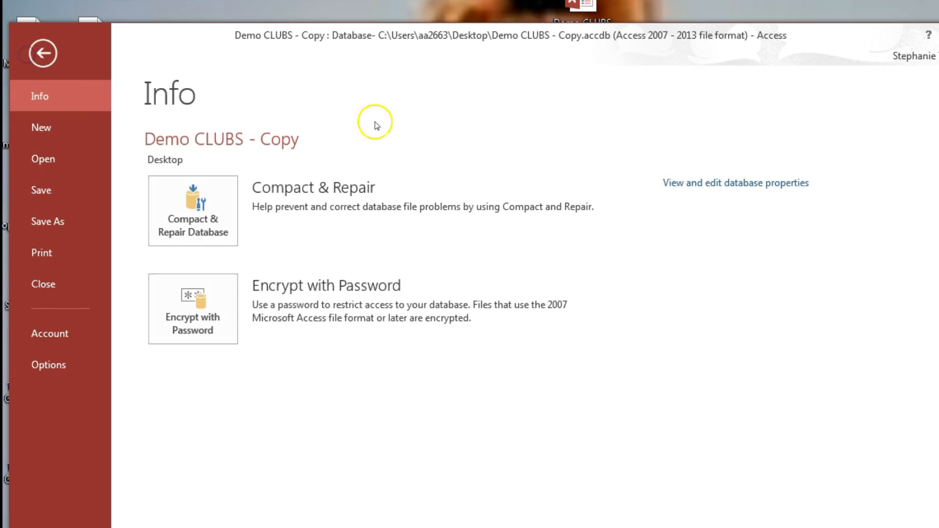
pyautogui.click(41, 55)
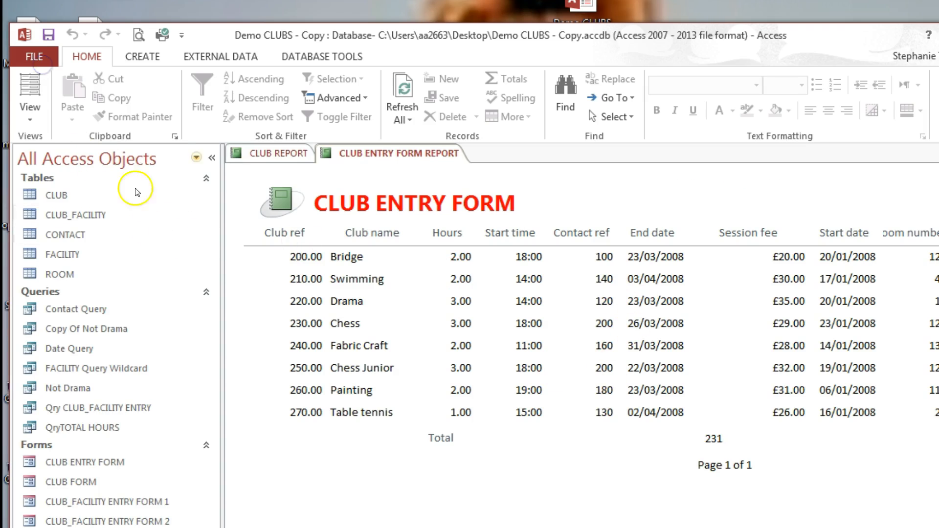
pyautogui.click(35, 107)
pyautogui.click(69, 251)
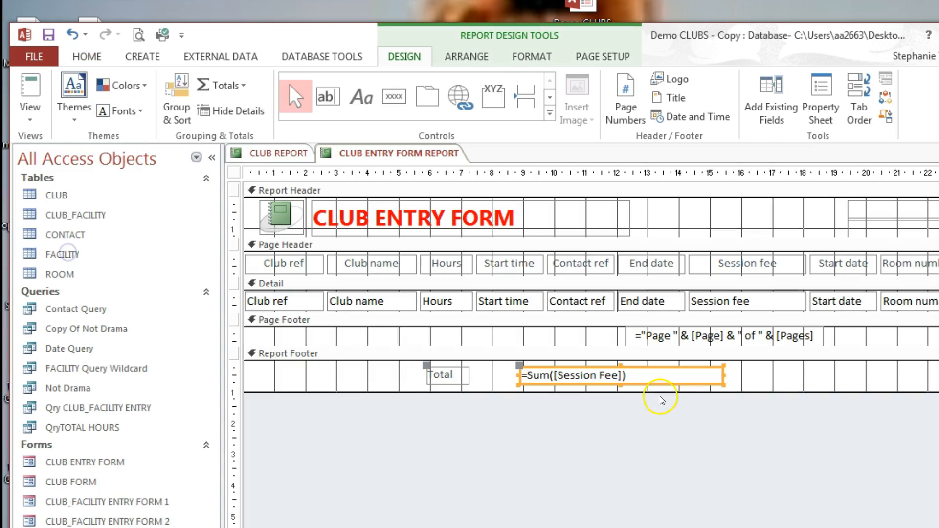
# Step: Narrow the =Sum([Session Fee]) box and move it with its Total label far right
pyautogui.moveTo(723, 373); pyautogui.dragTo(649, 373)
pyautogui.click(455, 374)
pyautogui.moveTo(439, 368); pyautogui.dragTo(482, 367)
pyautogui.moveTo(510, 366); pyautogui.dragTo(775, 368)
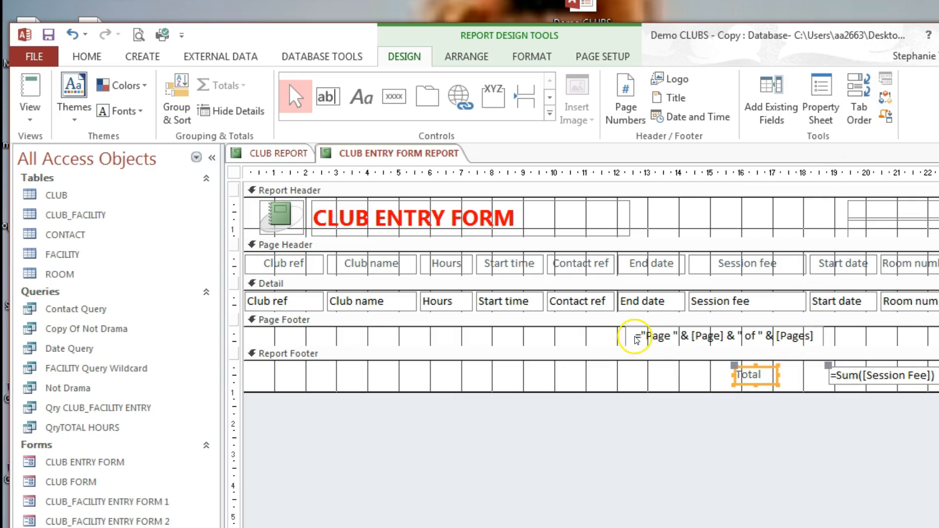
# Step: Move the page-number box to the right edge and view the report layout
pyautogui.click(629, 333)
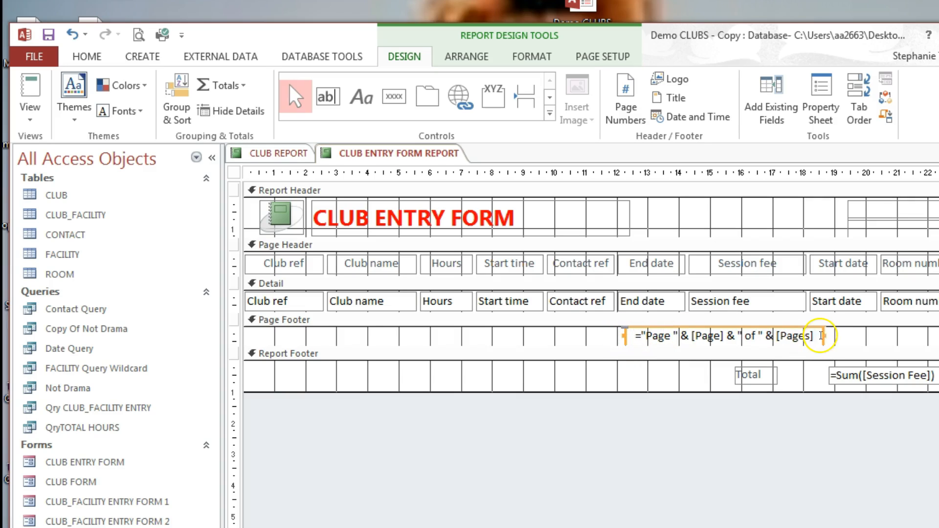
pyautogui.moveTo(824, 335); pyautogui.dragTo(937, 335)
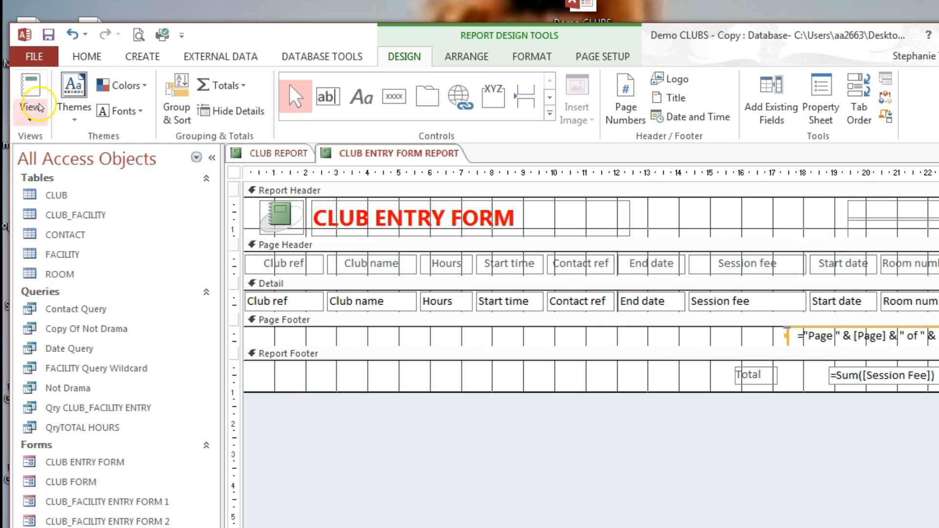
pyautogui.click(30, 93)
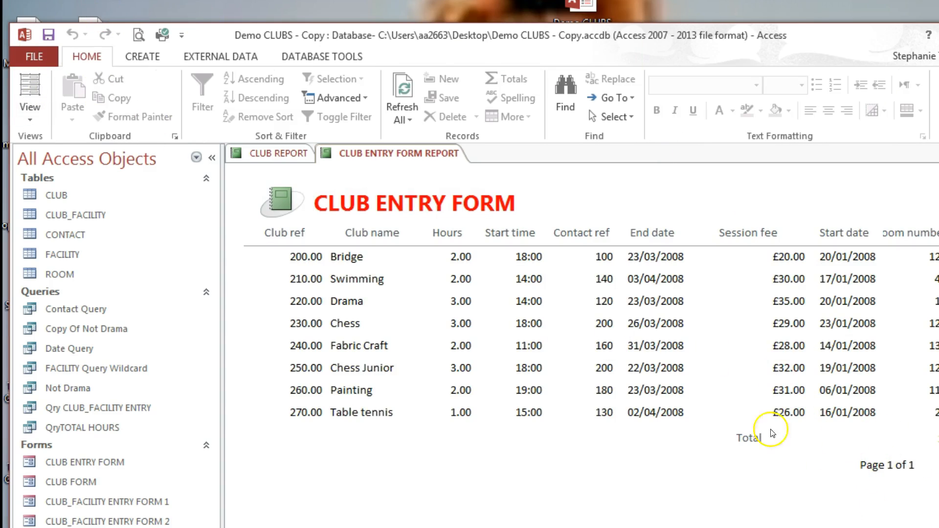
# Step: Set CLUB ENTRY FORM REPORT to landscape in Print Preview, then close the preview
pyautogui.click(36, 54)
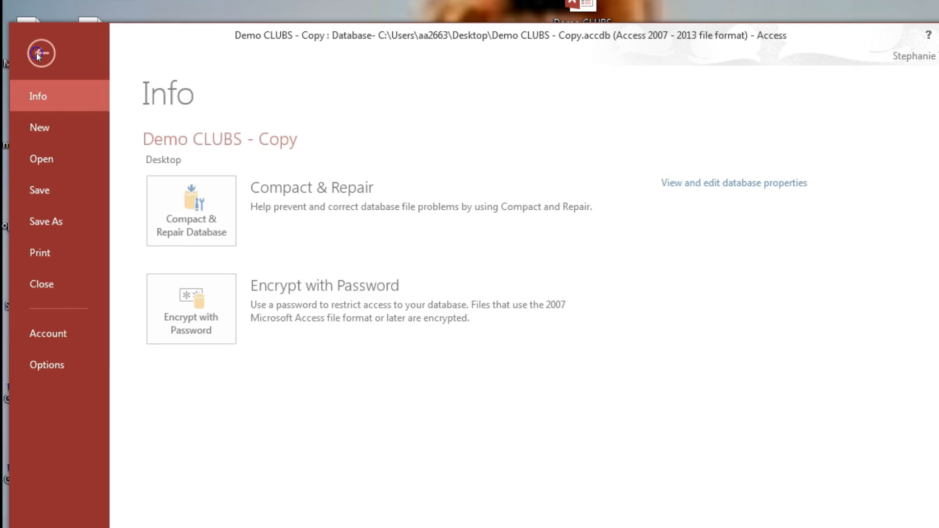
pyautogui.click(66, 255)
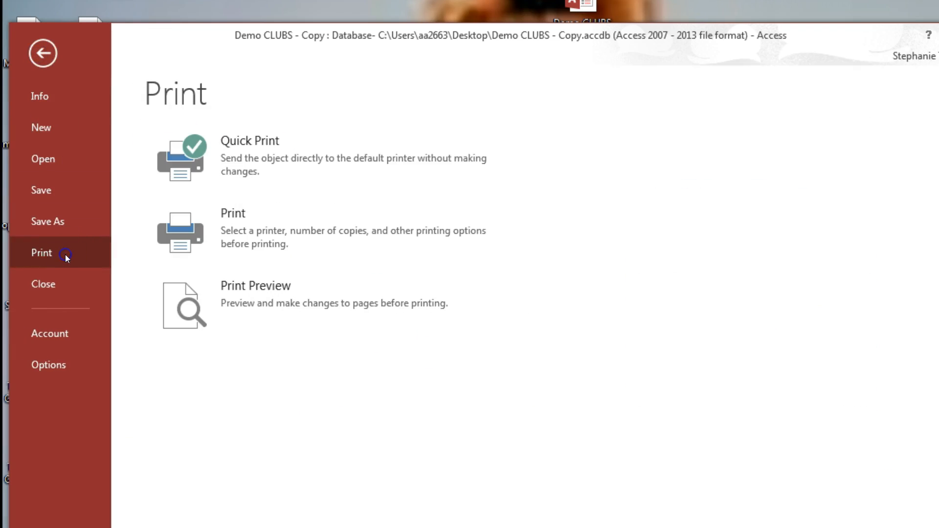
pyautogui.click(270, 297)
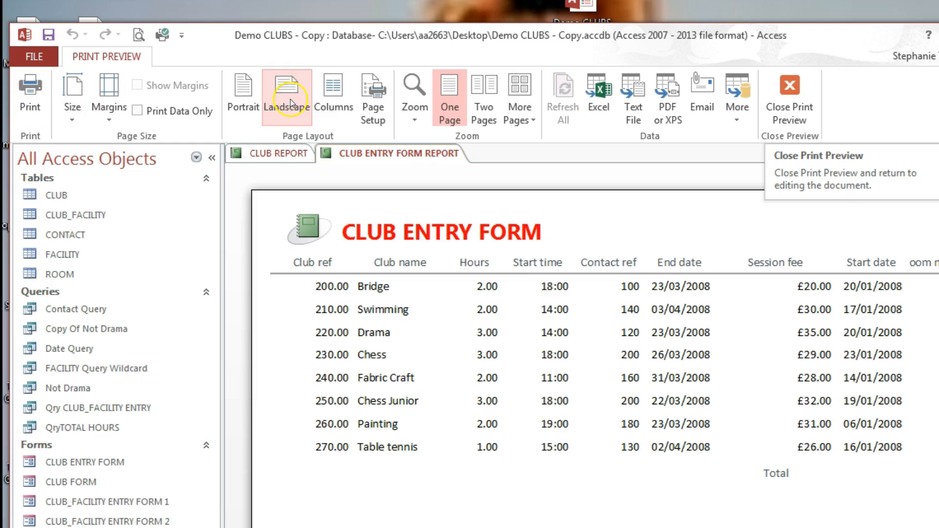
pyautogui.click(237, 91)
pyautogui.click(287, 96)
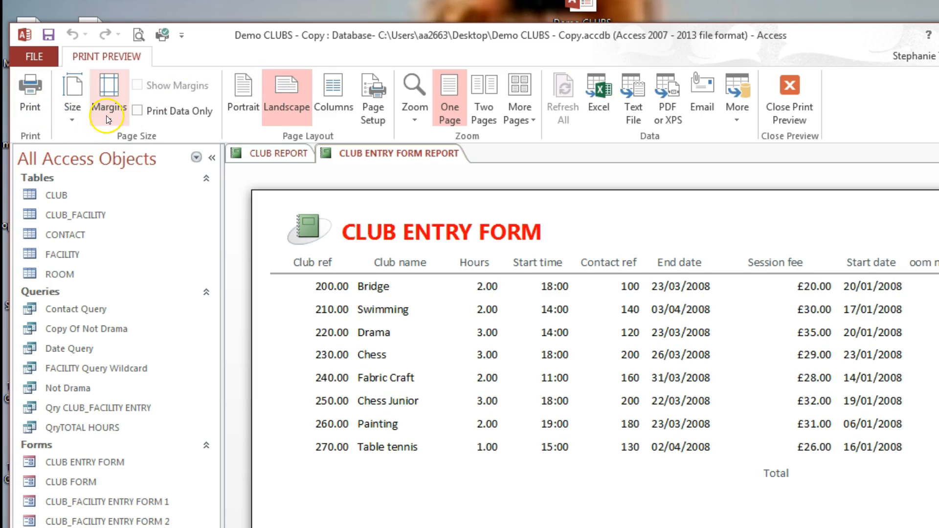
pyautogui.click(788, 84)
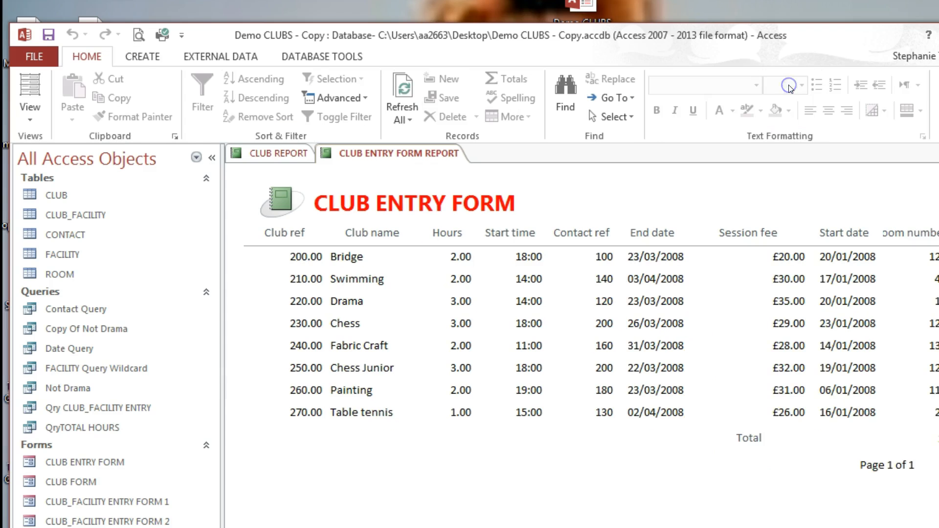
# Step: Close CLUB ENTRY FORM REPORT, saving its design changes
pyautogui.rightClick(362, 160)
pyautogui.click(389, 184)
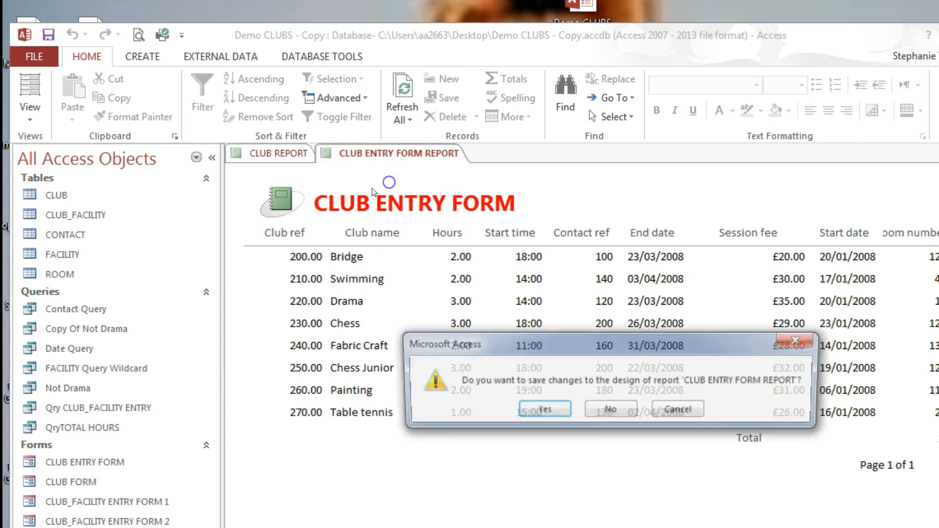
pyautogui.click(538, 417)
# Step: Close CLUB REPORT without saving its design changes
pyautogui.rightClick(262, 152)
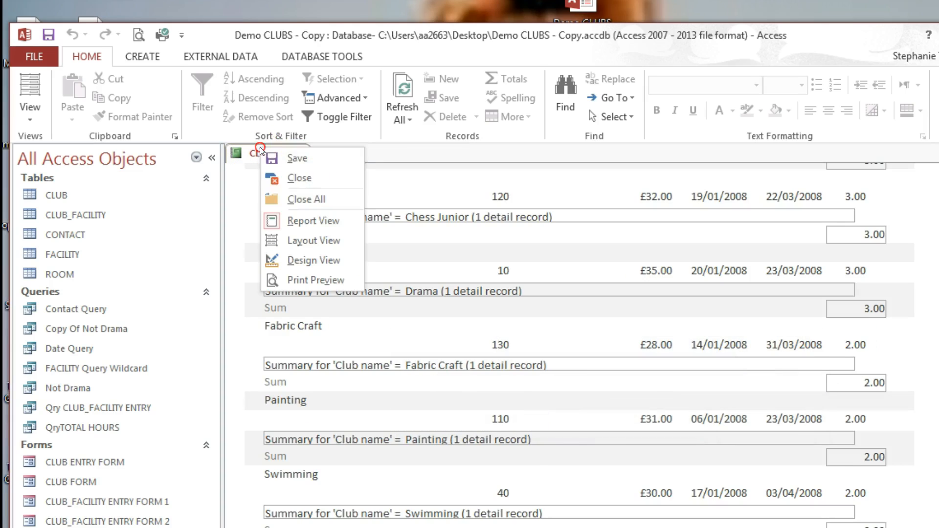
pyautogui.click(301, 183)
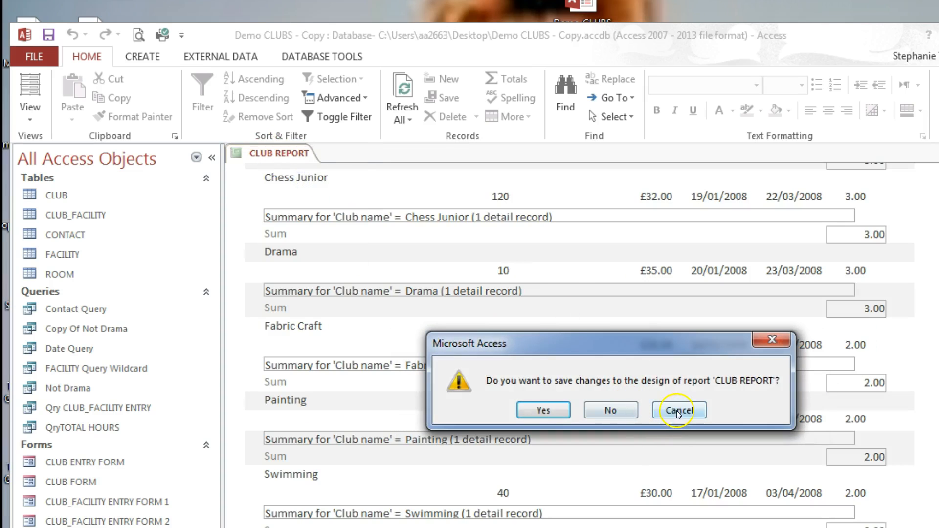
pyautogui.click(614, 424)
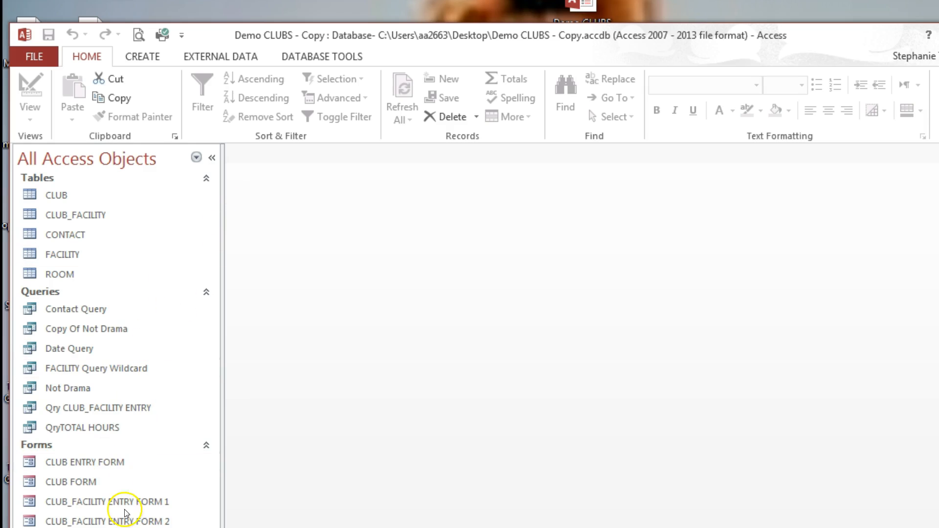
# Step: Export Contact Query as a text file, saving Contact Query.txt to the Desktop
pyautogui.rightClick(107, 314)
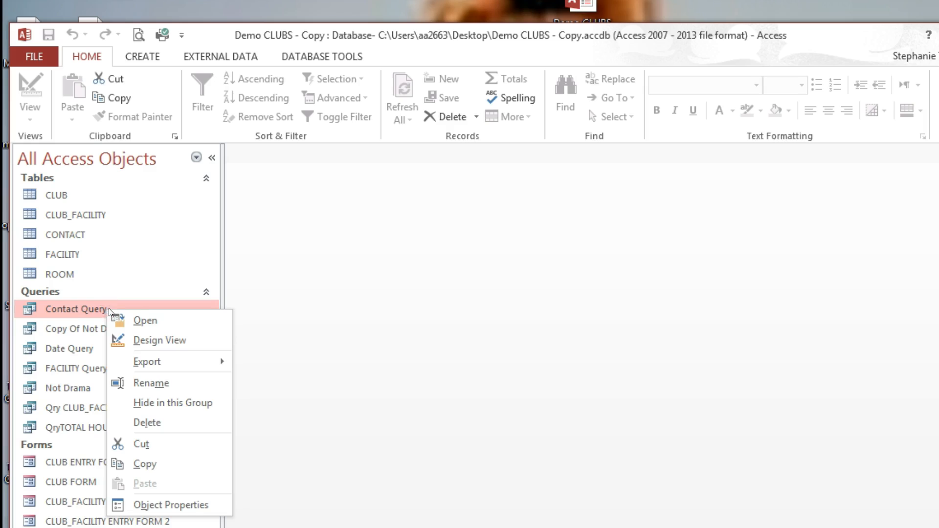
pyautogui.moveTo(179, 363)
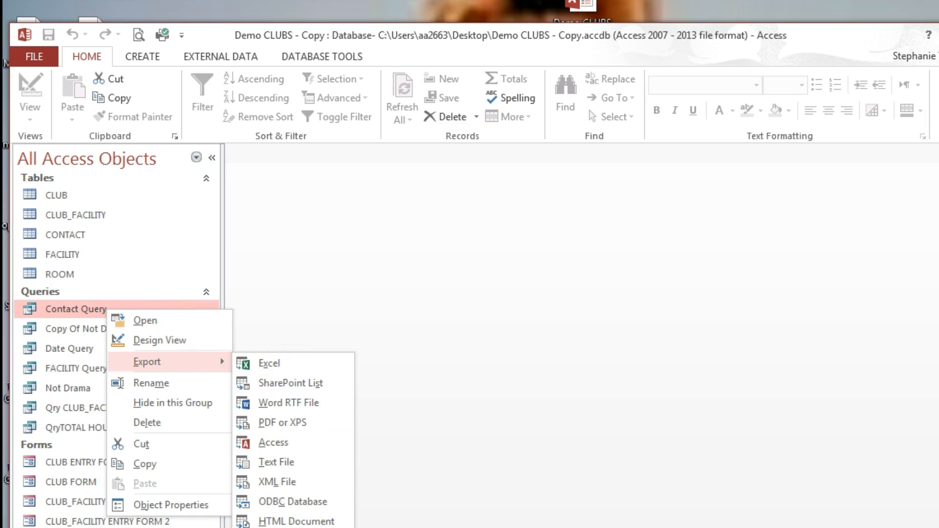
pyautogui.click(315, 464)
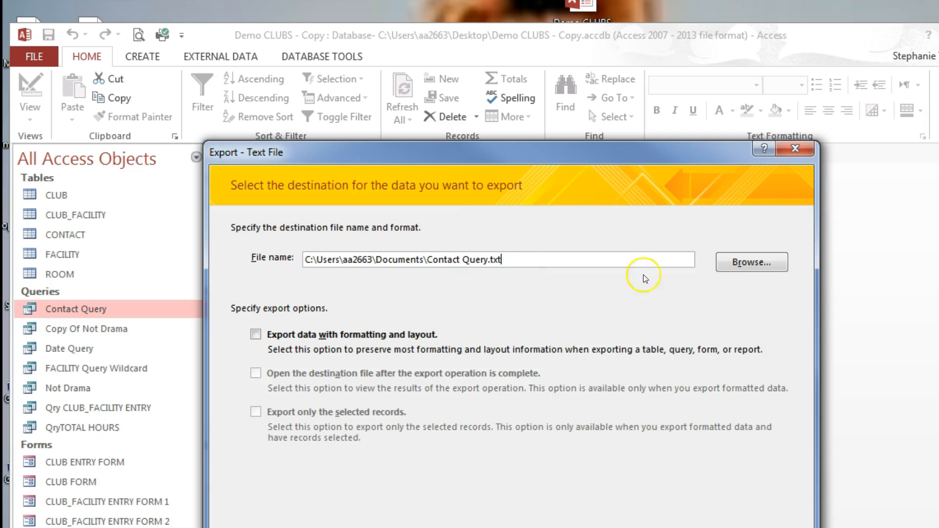
pyautogui.click(756, 263)
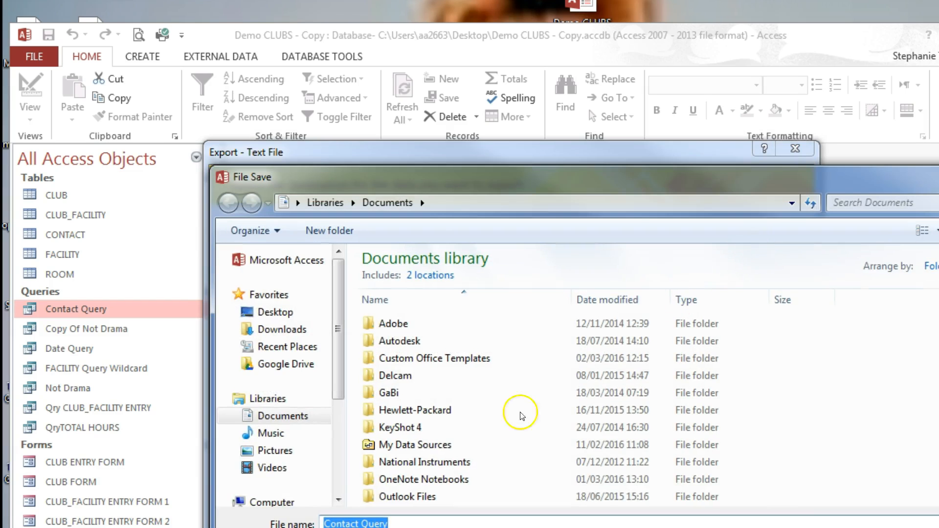
pyautogui.scroll(-3, 294, 416)
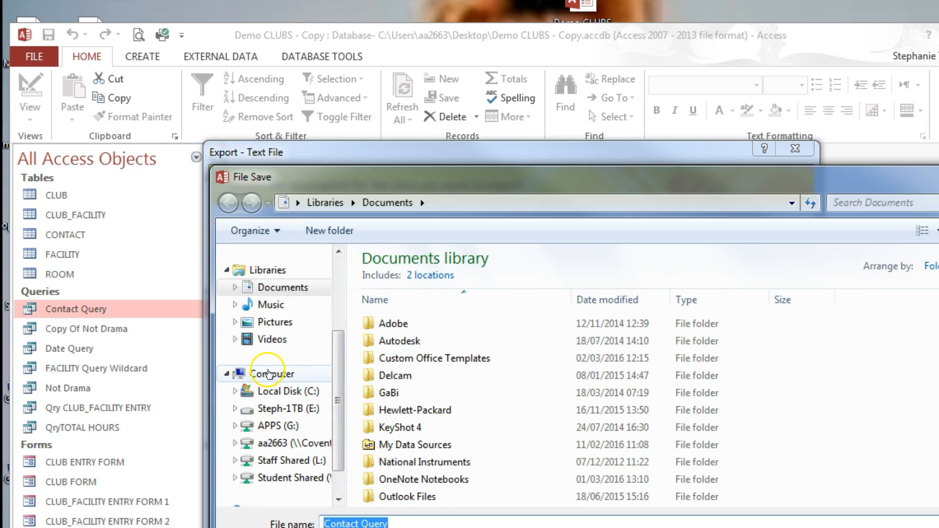
pyautogui.moveTo(337, 374); pyautogui.dragTo(337, 299)
pyautogui.click(267, 312)
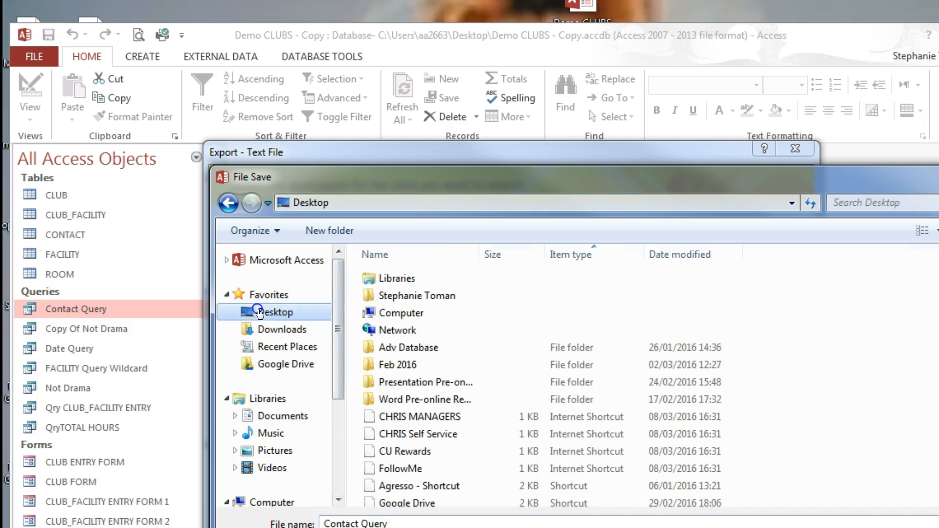
pyautogui.click(394, 523)
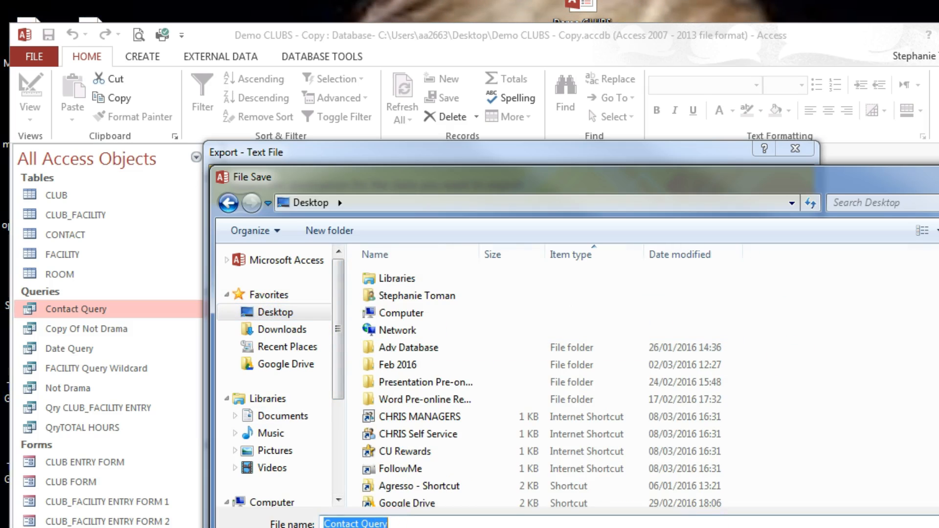
pyautogui.press('Return')
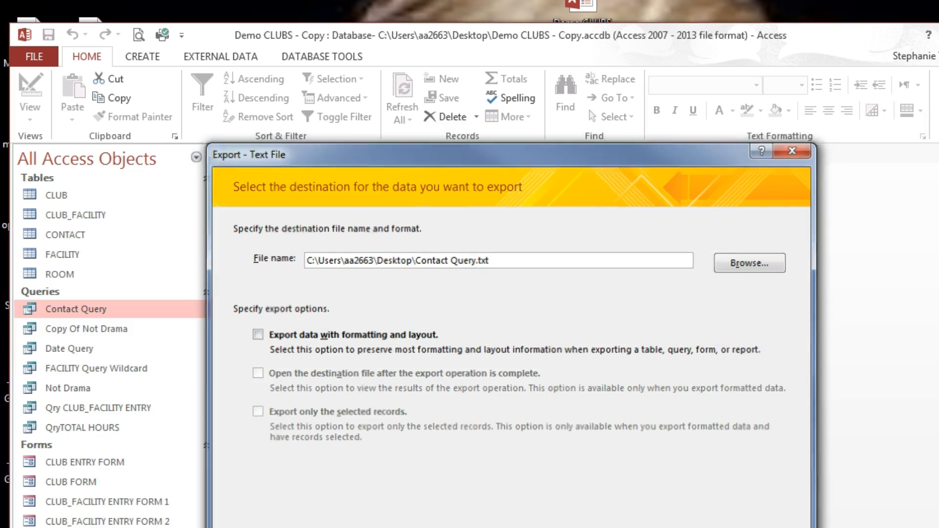
pyautogui.press('Return')
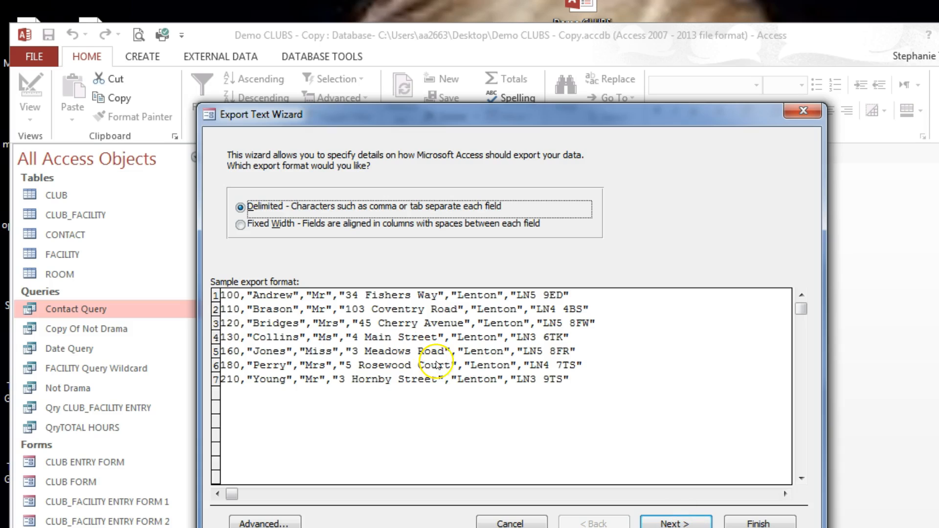
# Step: Complete the export as delimited with comma separators, without saving the export steps
pyautogui.click(671, 523)
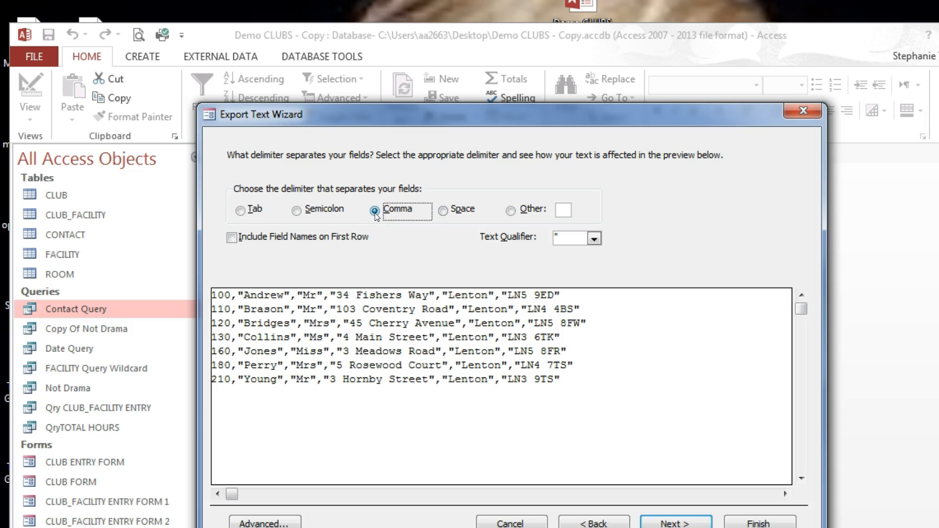
pyautogui.click(685, 524)
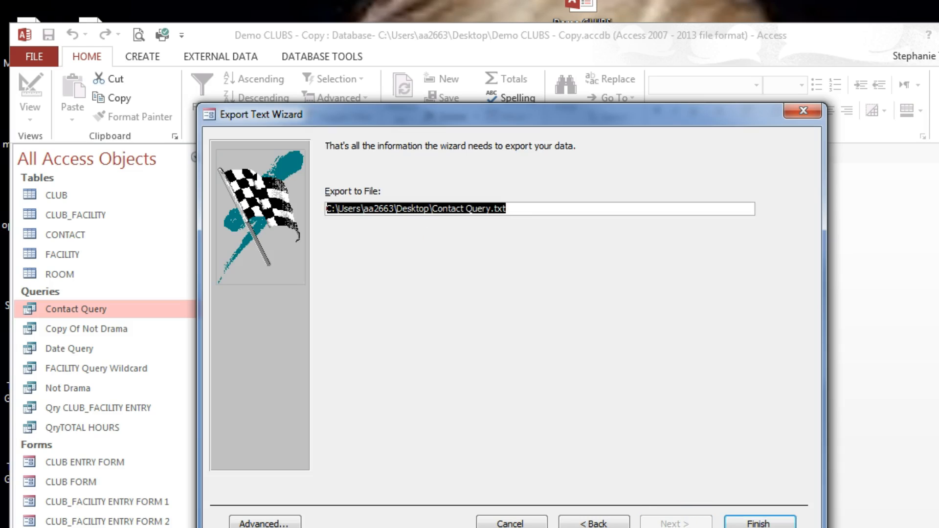
pyautogui.click(757, 522)
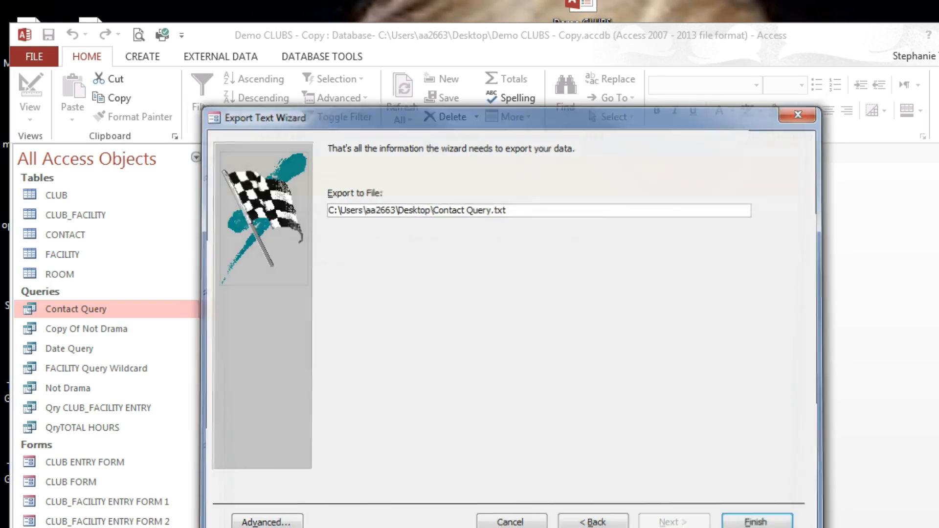
pyautogui.click(773, 527)
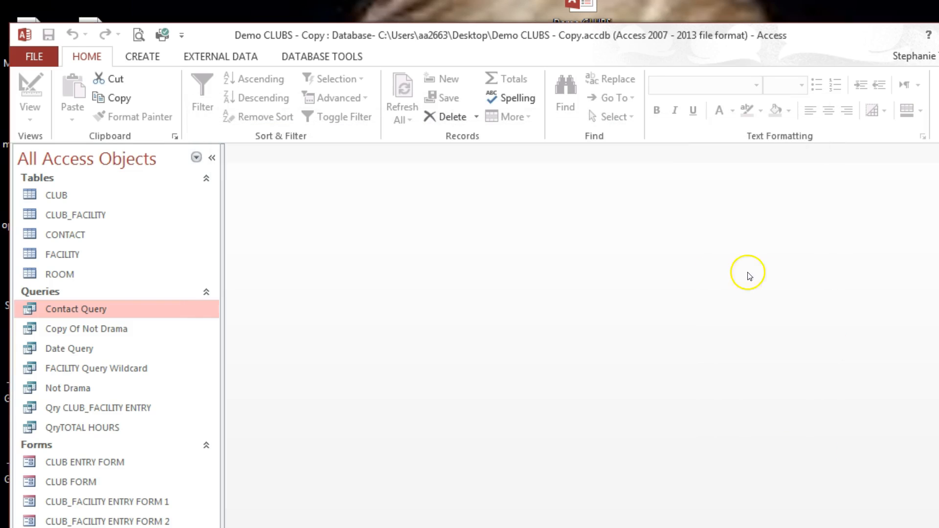
pyautogui.moveTo(372, 36); pyautogui.dragTo(602, 0)
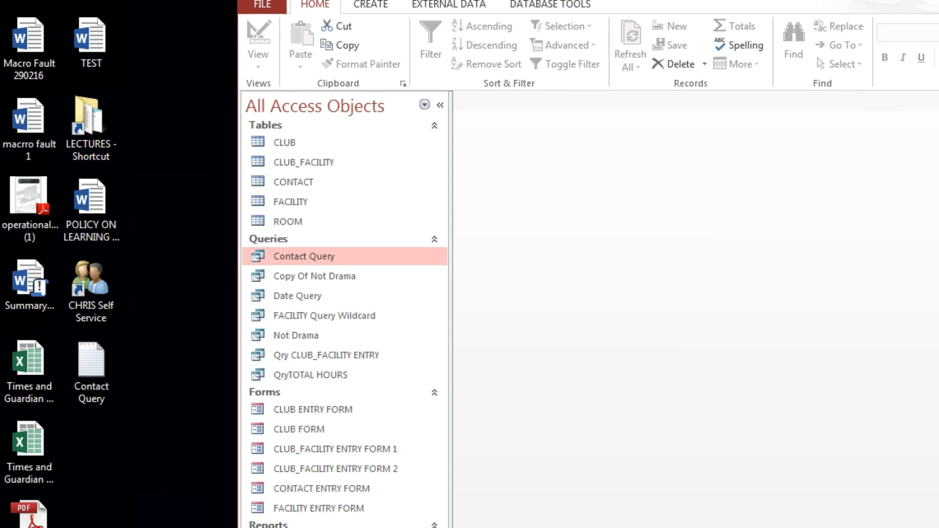
pyautogui.click(96, 373)
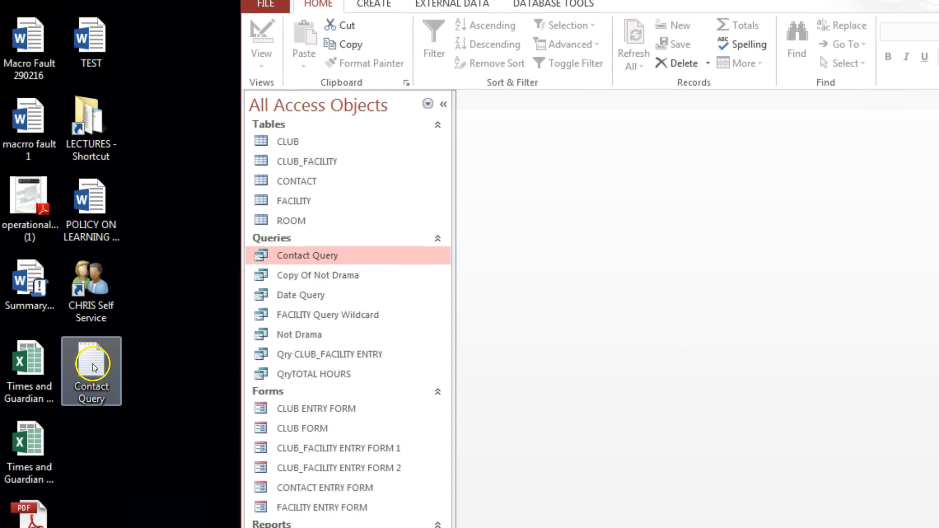
pyautogui.doubleClick(98, 375)
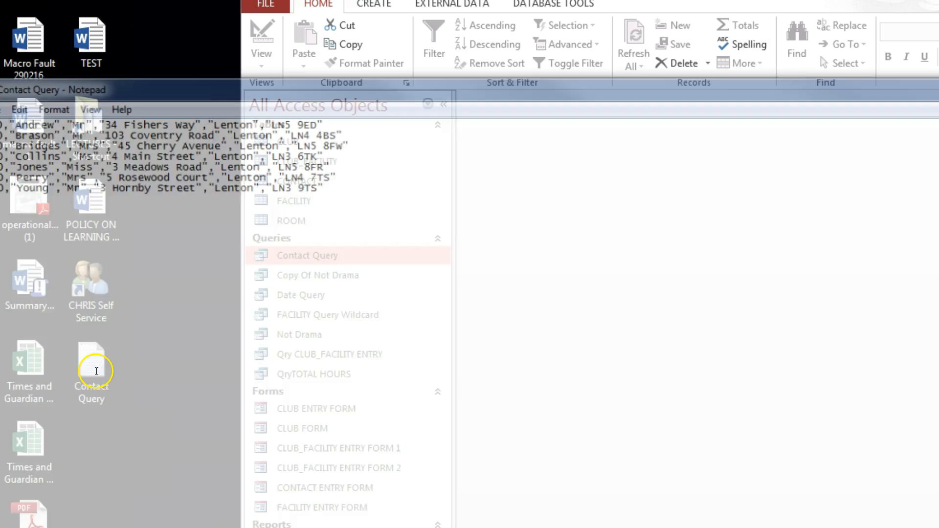
pyautogui.click(938, 81)
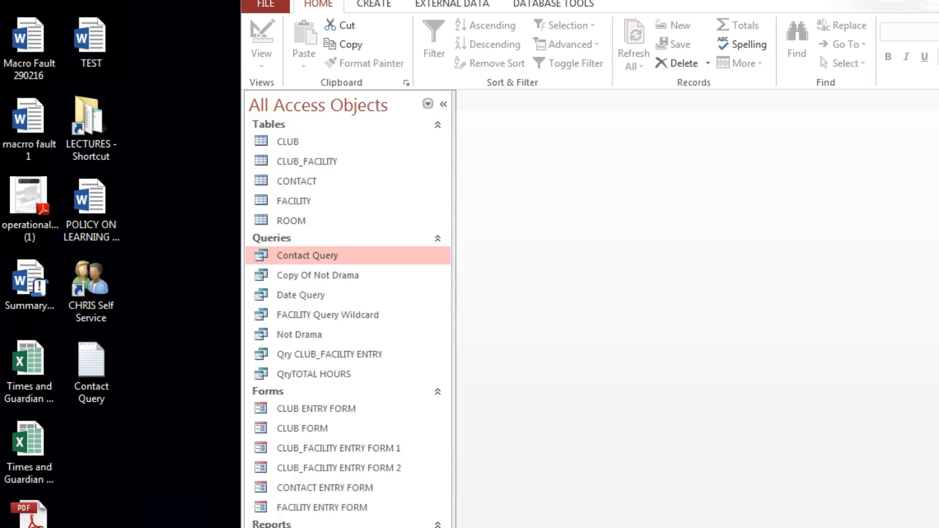
pyautogui.moveTo(740, 0); pyautogui.dragTo(544, 20)
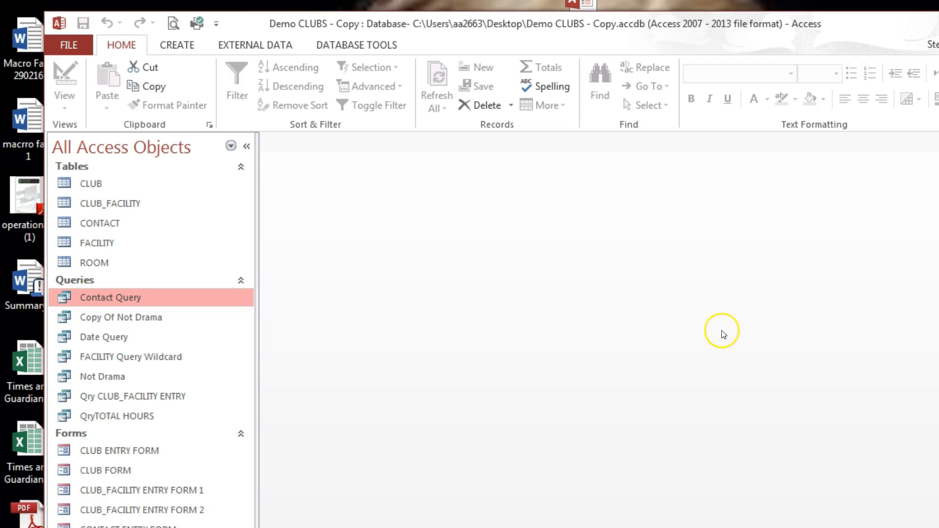
pyautogui.moveTo(478, 30); pyautogui.dragTo(480, 74)
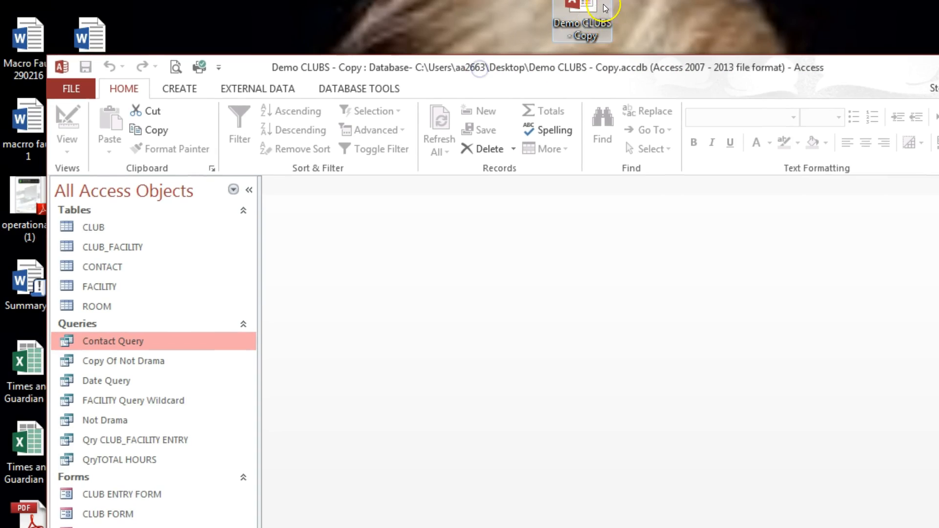